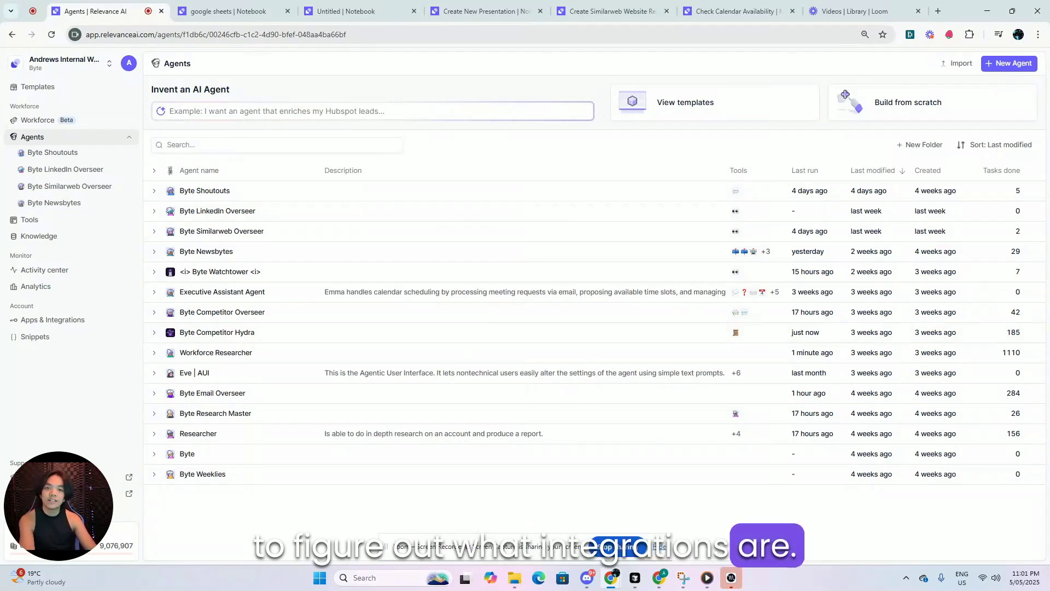
pyautogui.click(87, 317)
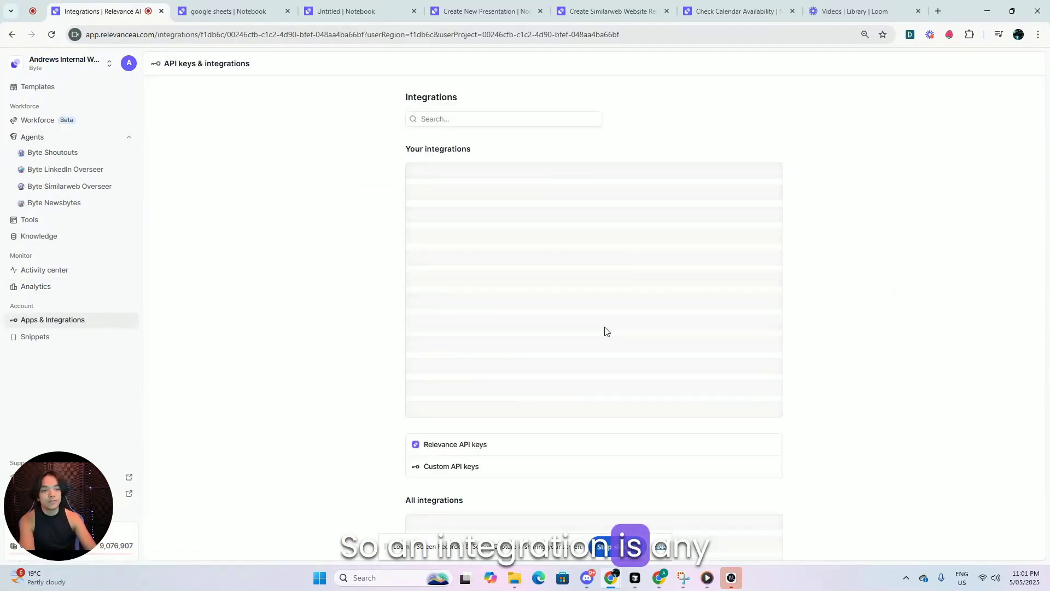
pyautogui.scroll(-6, 617, 296)
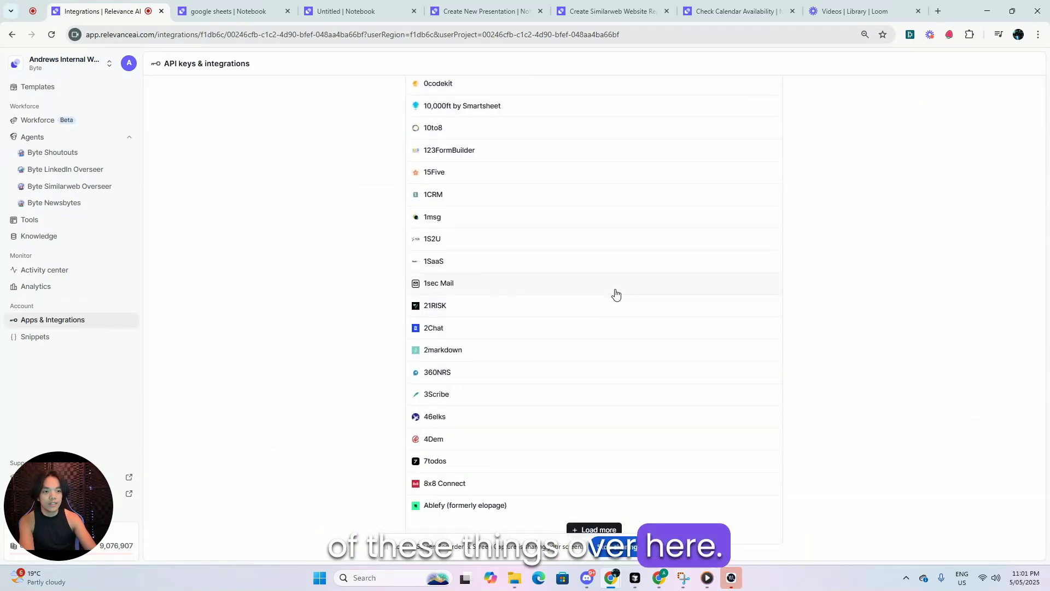
pyautogui.scroll(-8, 577, 417)
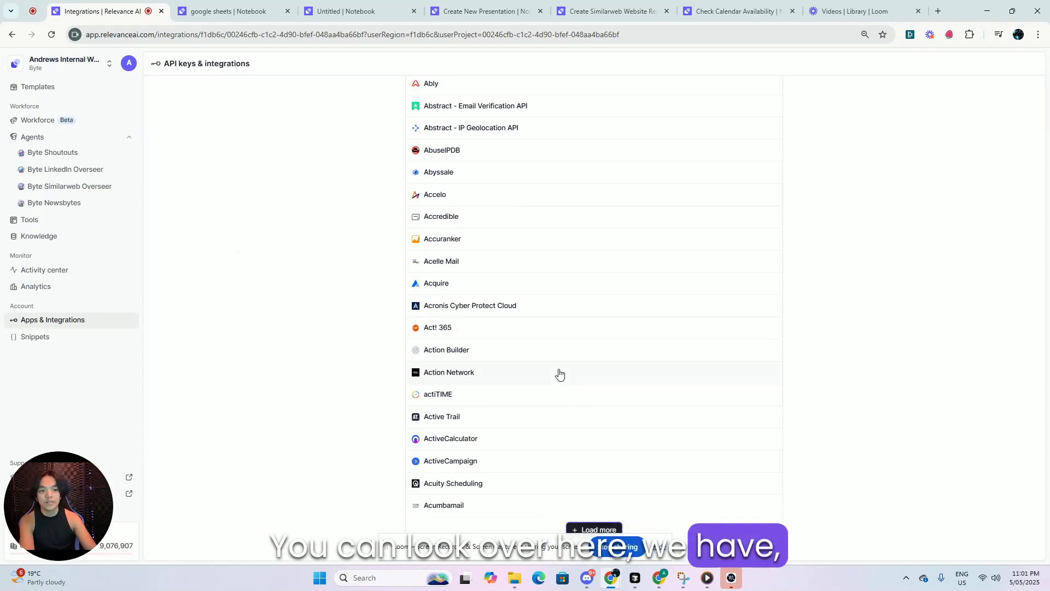
pyautogui.scroll(6, 559, 374)
pyautogui.scroll(-12, 558, 370)
pyautogui.scroll(13, 596, 321)
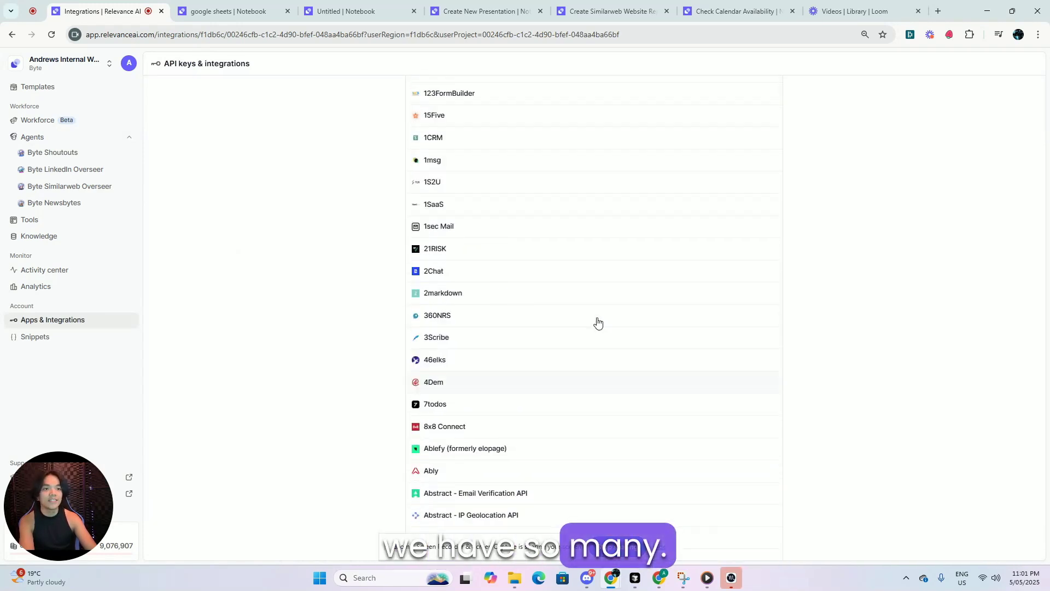
pyautogui.scroll(-12, 598, 323)
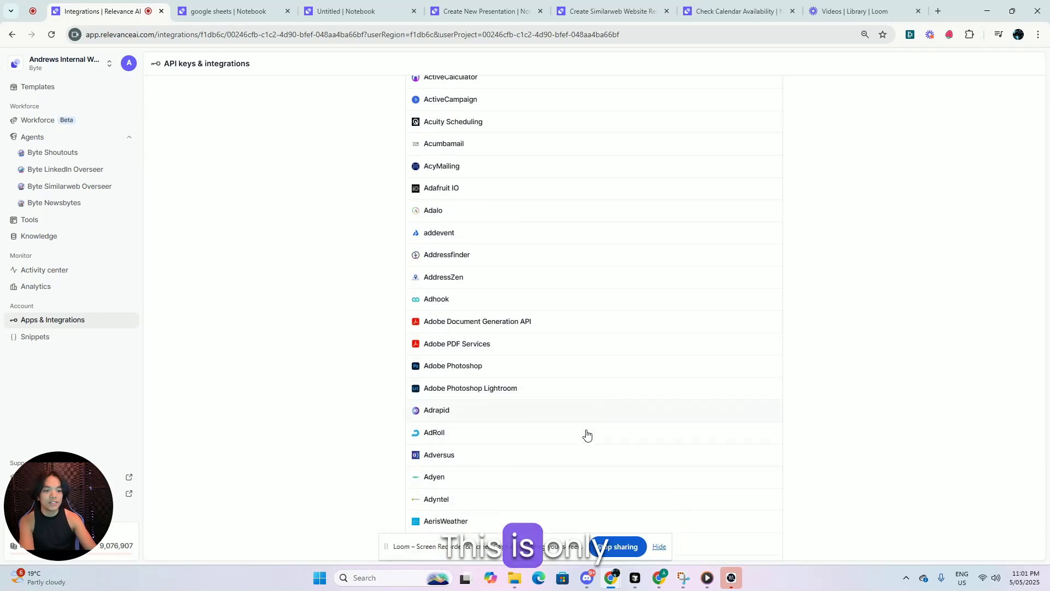
pyautogui.scroll(-2, 586, 434)
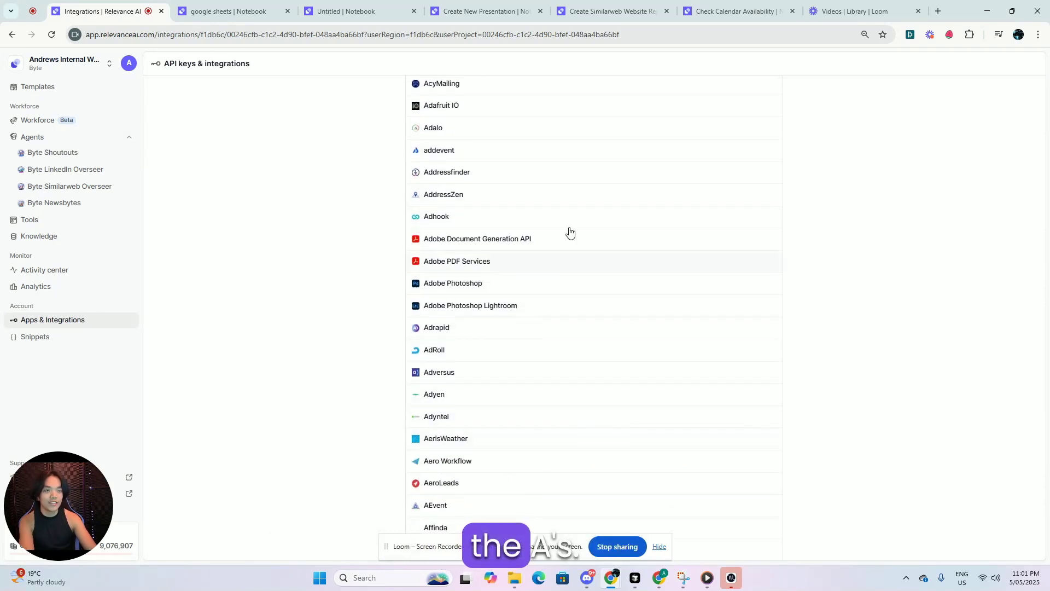
pyautogui.scroll(-8, 570, 233)
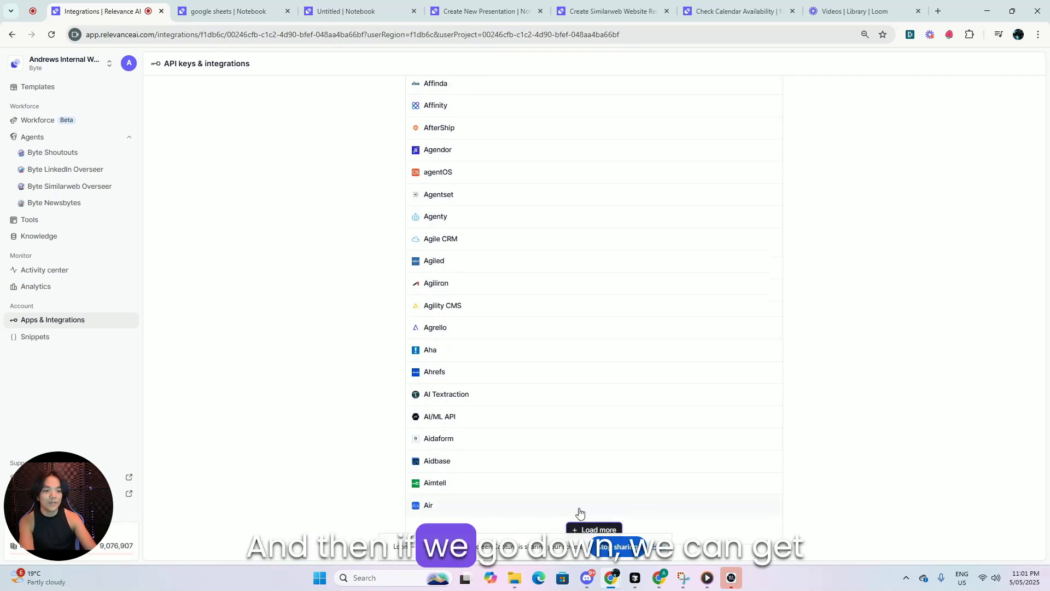
pyautogui.scroll(-8, 562, 382)
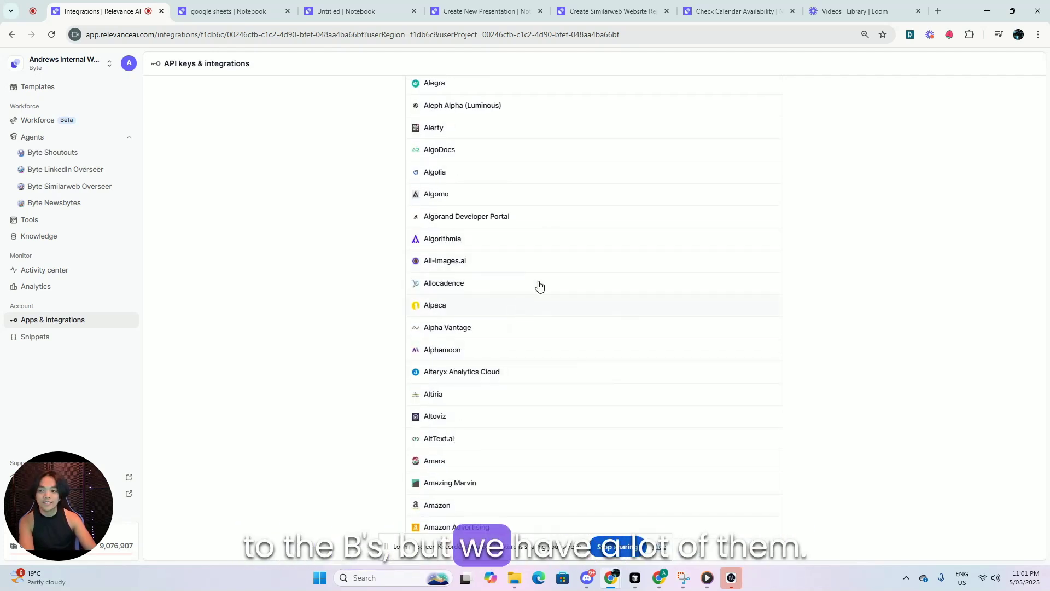
pyautogui.scroll(20, 539, 285)
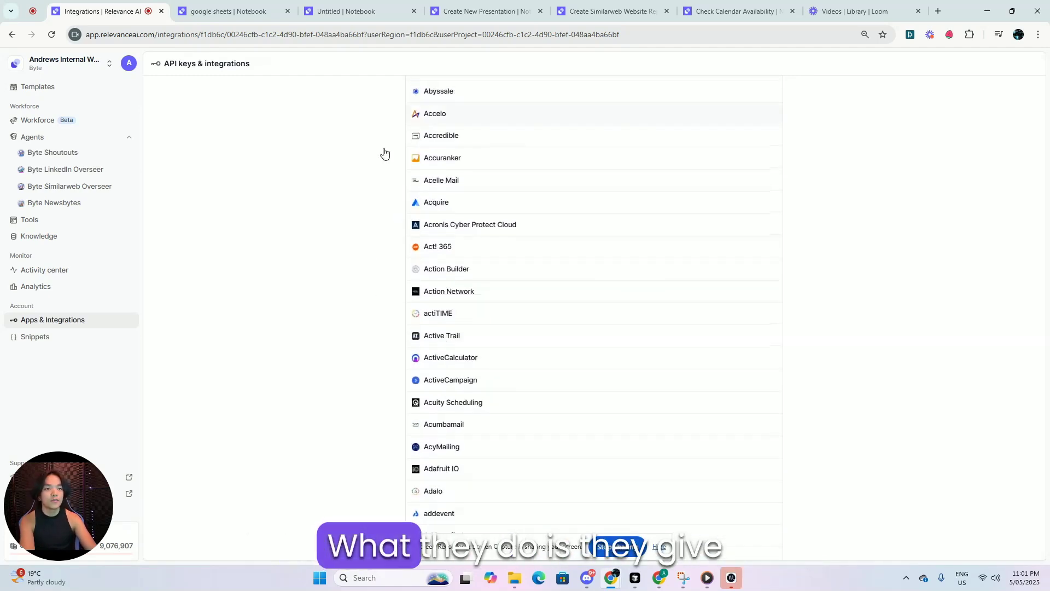
# Browse the Agents and Tools lists, then open The Research Workforce and pan to its top.
pyautogui.click(40, 121)
pyautogui.click(64, 138)
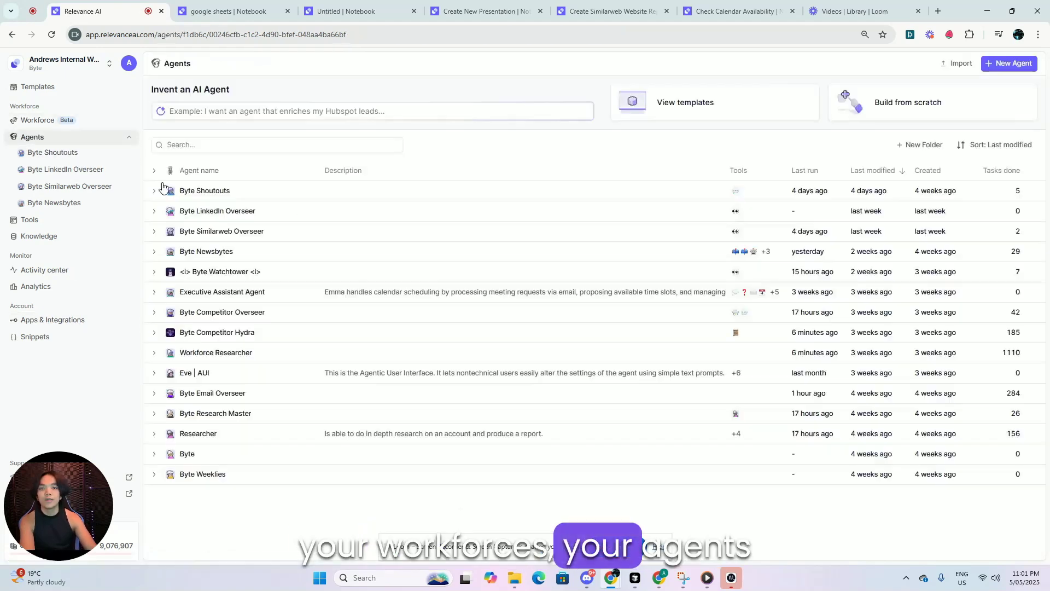
pyautogui.click(79, 221)
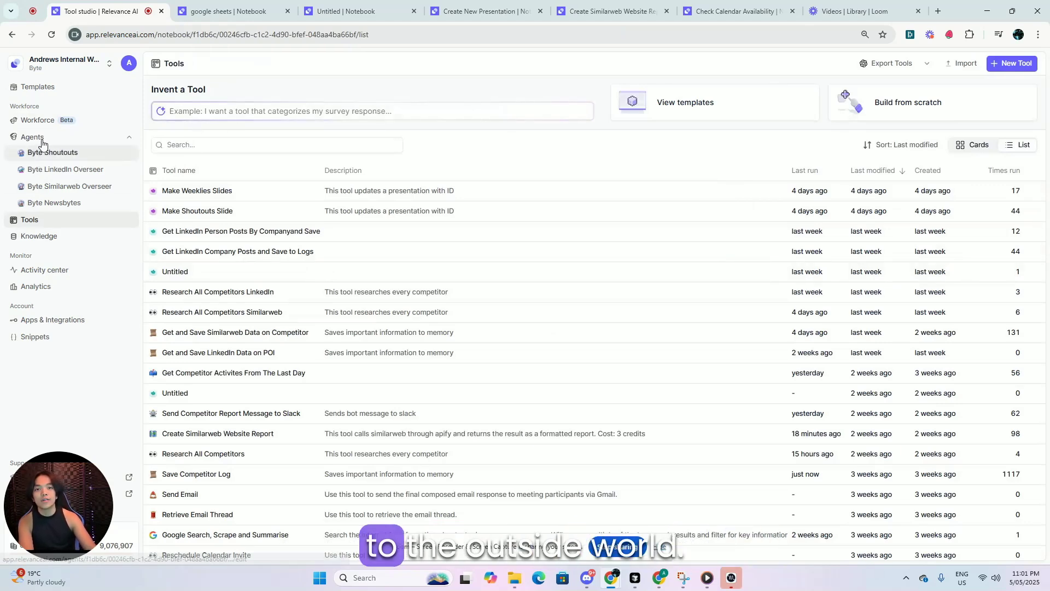
pyautogui.click(46, 121)
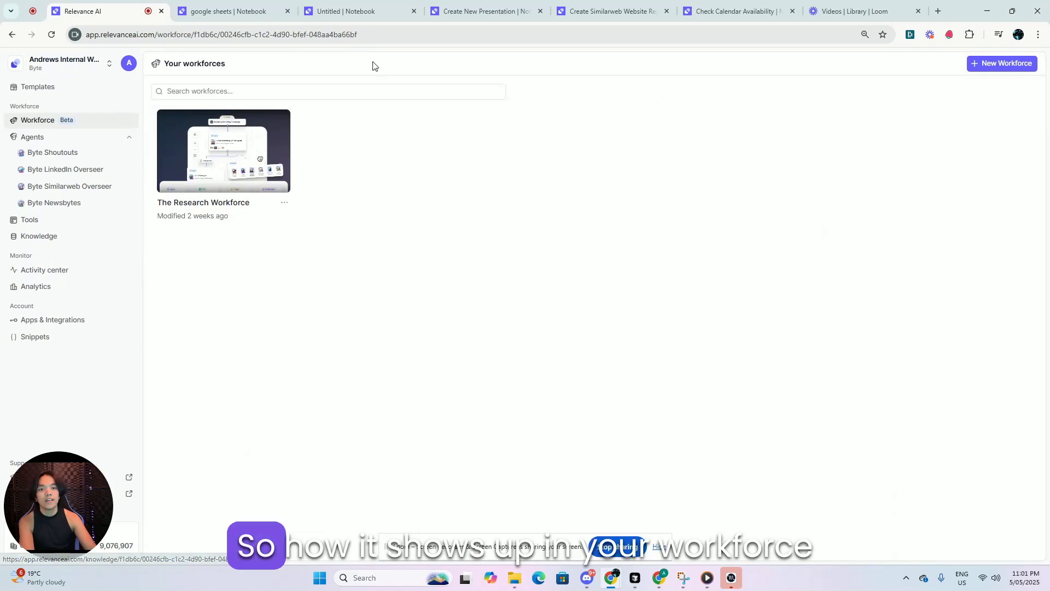
pyautogui.click(252, 167)
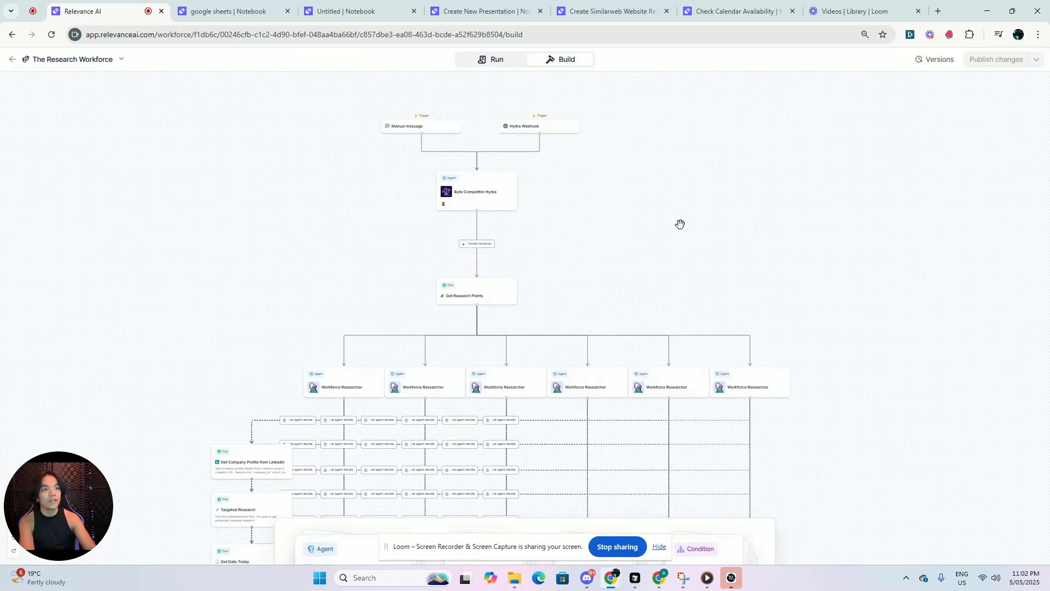
pyautogui.moveTo(681, 263); pyautogui.dragTo(629, 301)
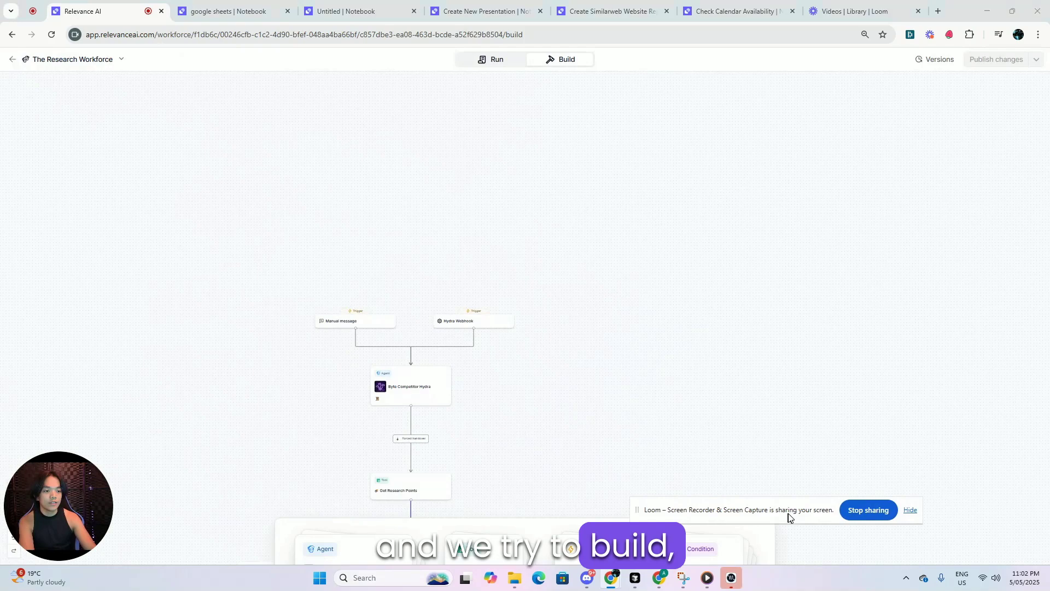
# Add a new trigger placeholder to the workforce and move it up and right.
pyautogui.click(574, 229)
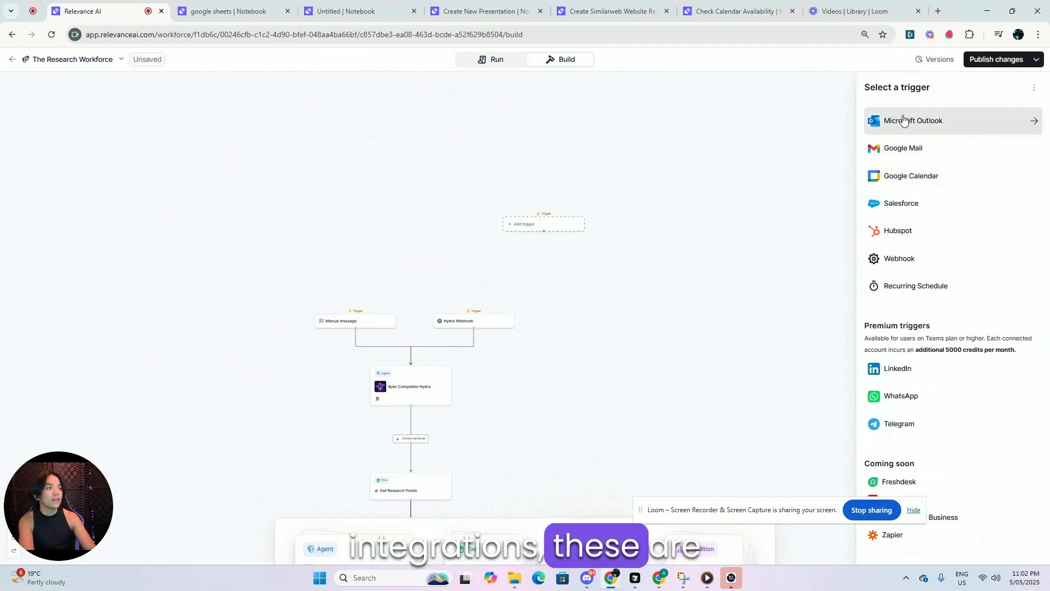
pyautogui.moveTo(552, 230); pyautogui.dragTo(581, 212)
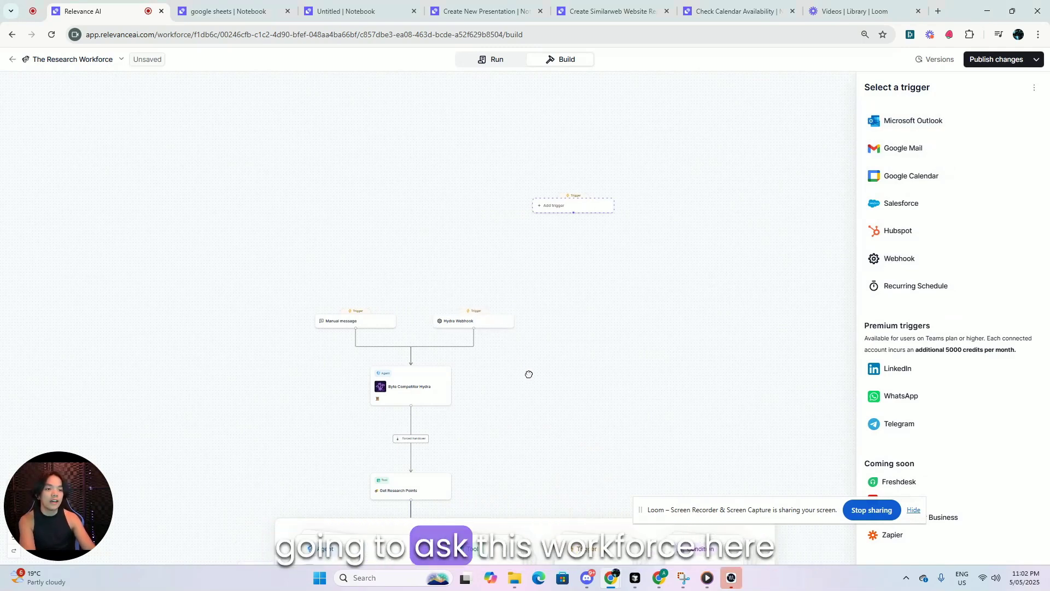
pyautogui.moveTo(527, 372); pyautogui.dragTo(429, 287)
# Zoom and pan around the diagram to review the triggers and Workforce Researcher agents.
pyautogui.scroll(5, 454, 413)
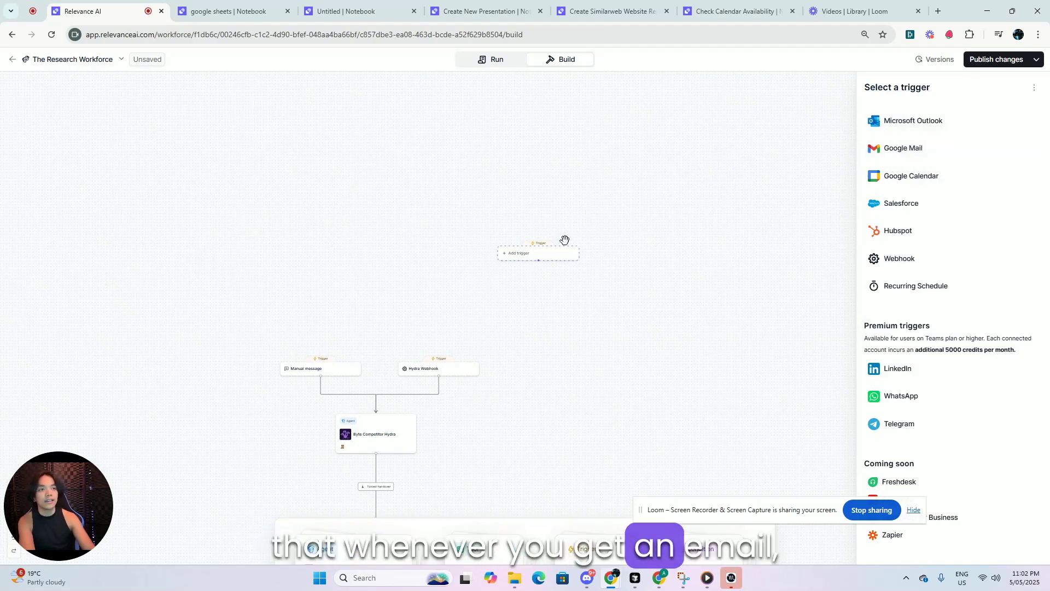
pyautogui.scroll(-3, 547, 377)
pyautogui.scroll(3, 643, 312)
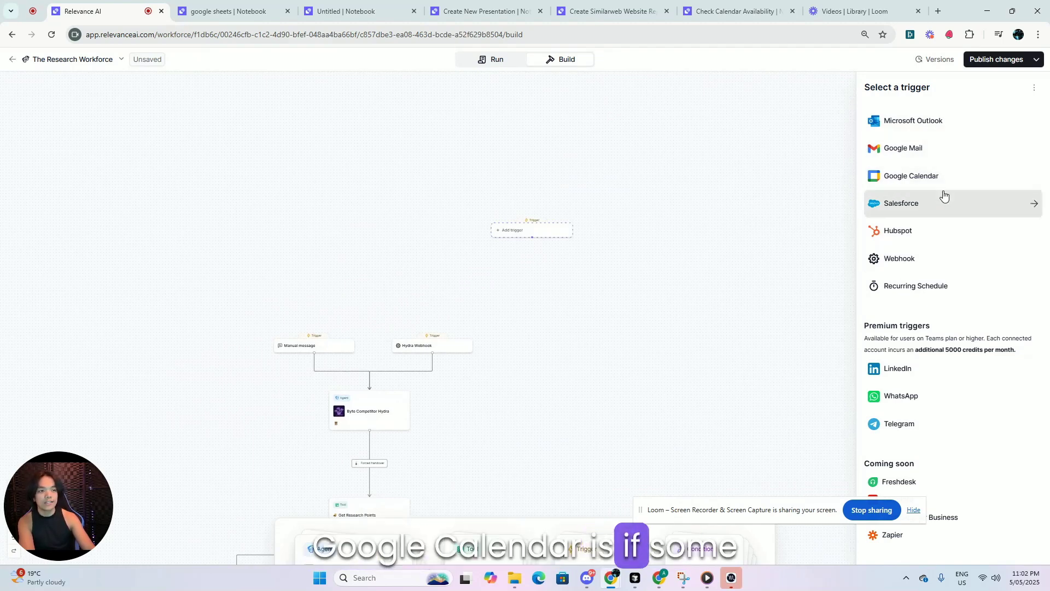
pyautogui.moveTo(581, 282); pyautogui.dragTo(687, 227)
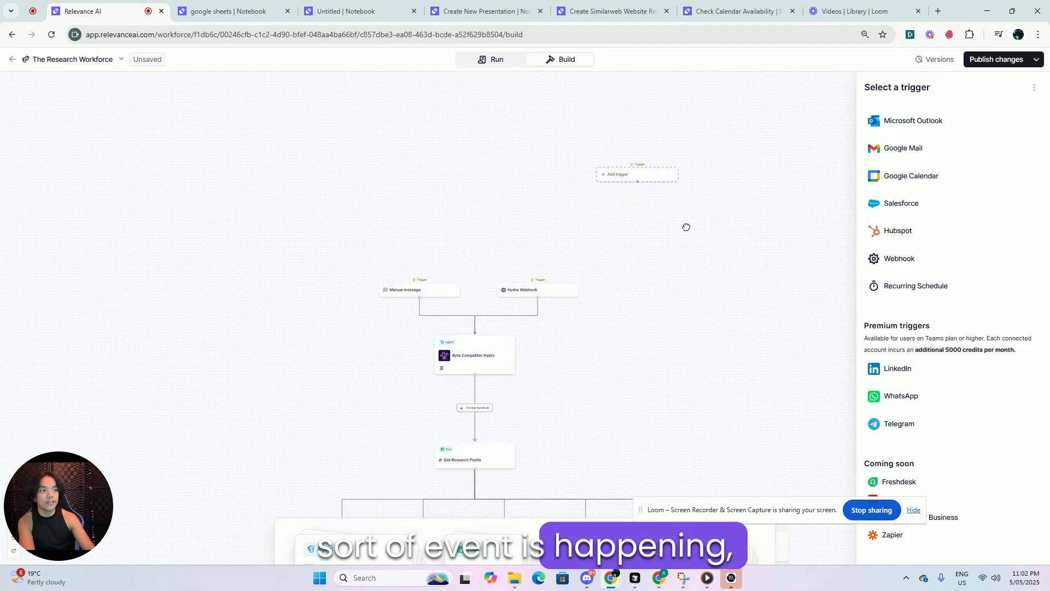
pyautogui.scroll(-2, 618, 406)
pyautogui.scroll(4, 633, 303)
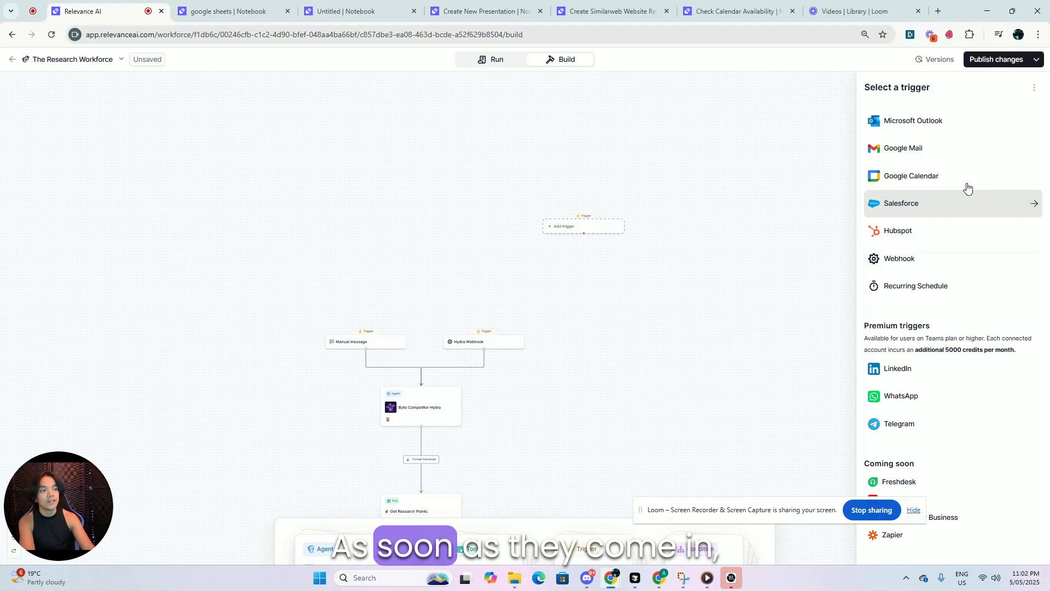
pyautogui.scroll(-3, 677, 277)
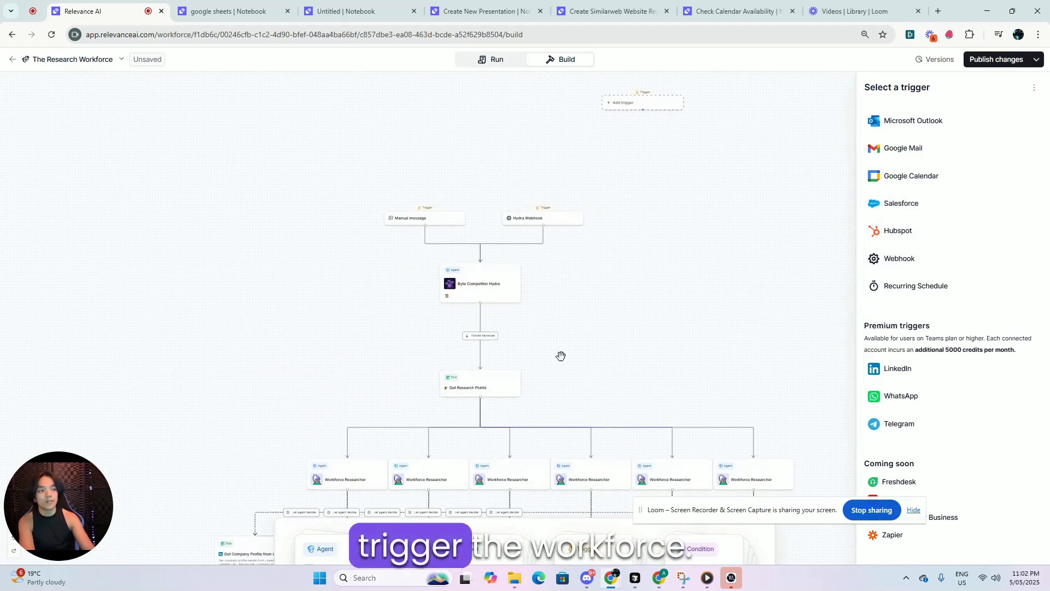
pyautogui.scroll(4, 675, 440)
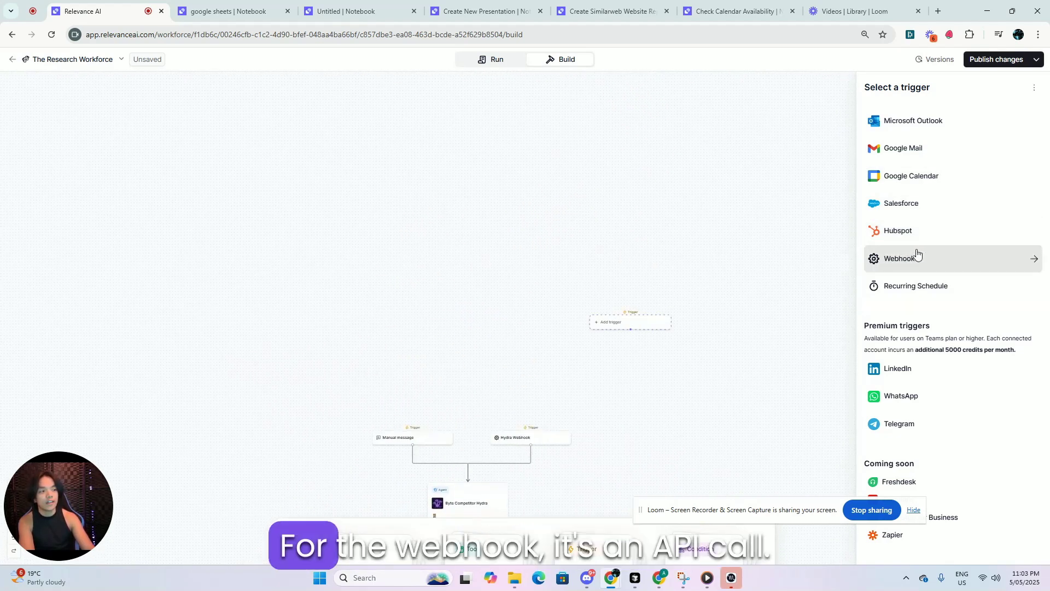
pyautogui.scroll(-2, 689, 345)
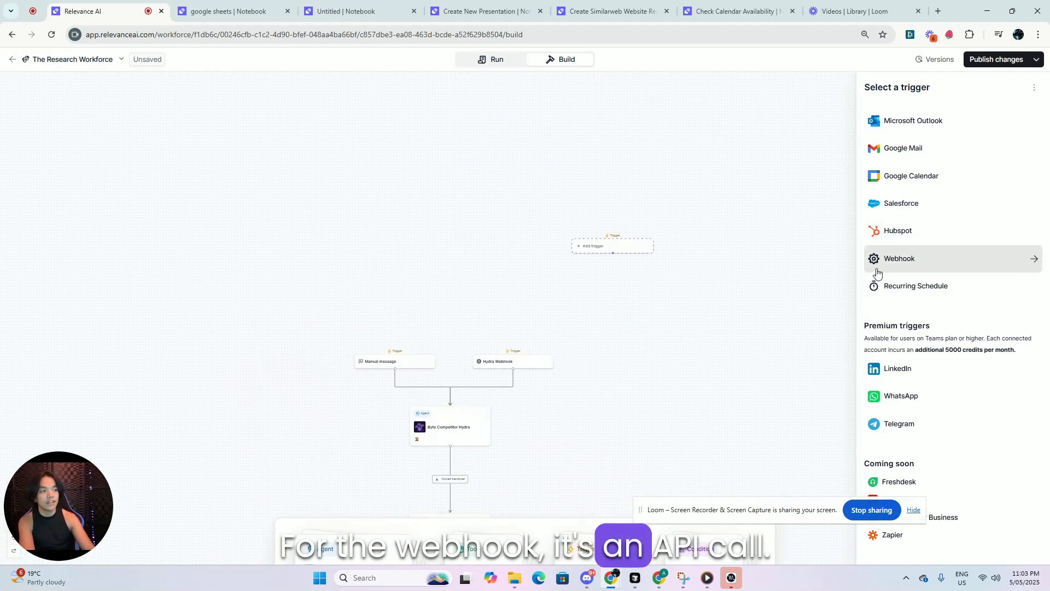
pyautogui.scroll(-3, 680, 274)
pyautogui.scroll(3, 553, 380)
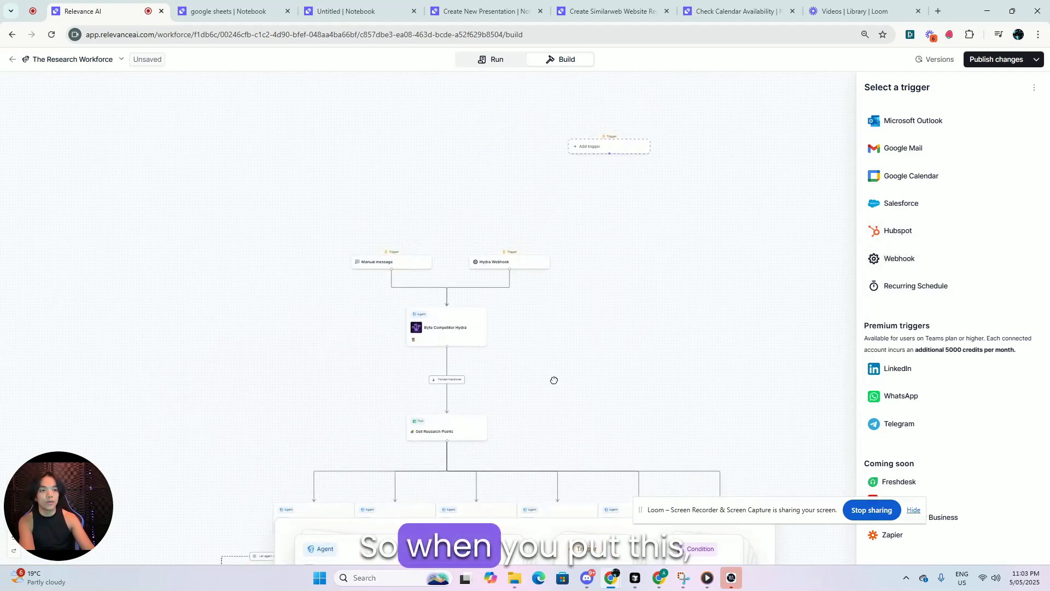
# Pick Webhook as the new trigger and select its generated webhook URL.
pyautogui.click(911, 269)
pyautogui.click(976, 550)
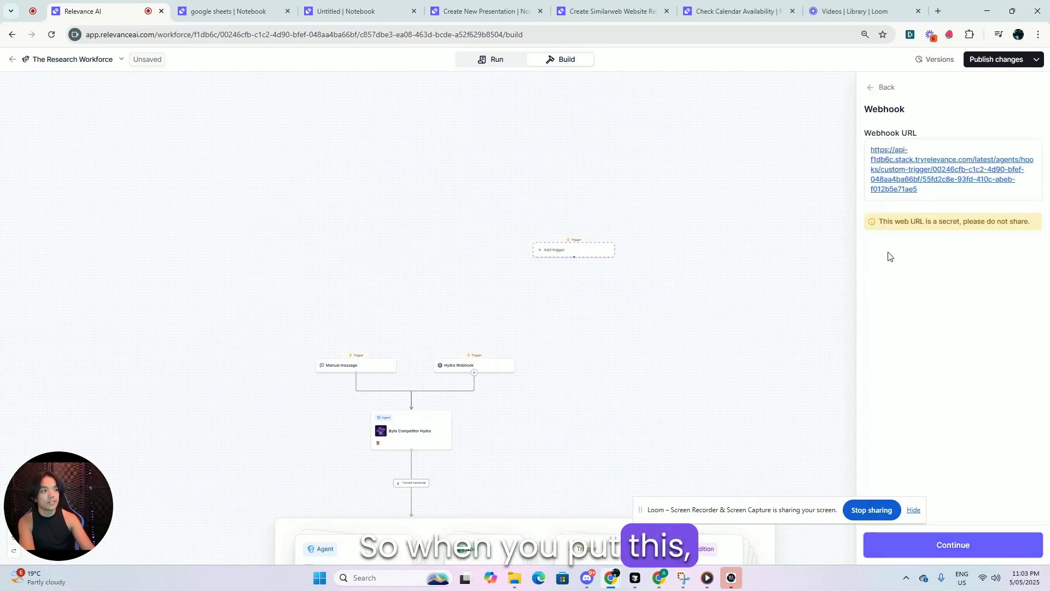
pyautogui.tripleClick(934, 195)
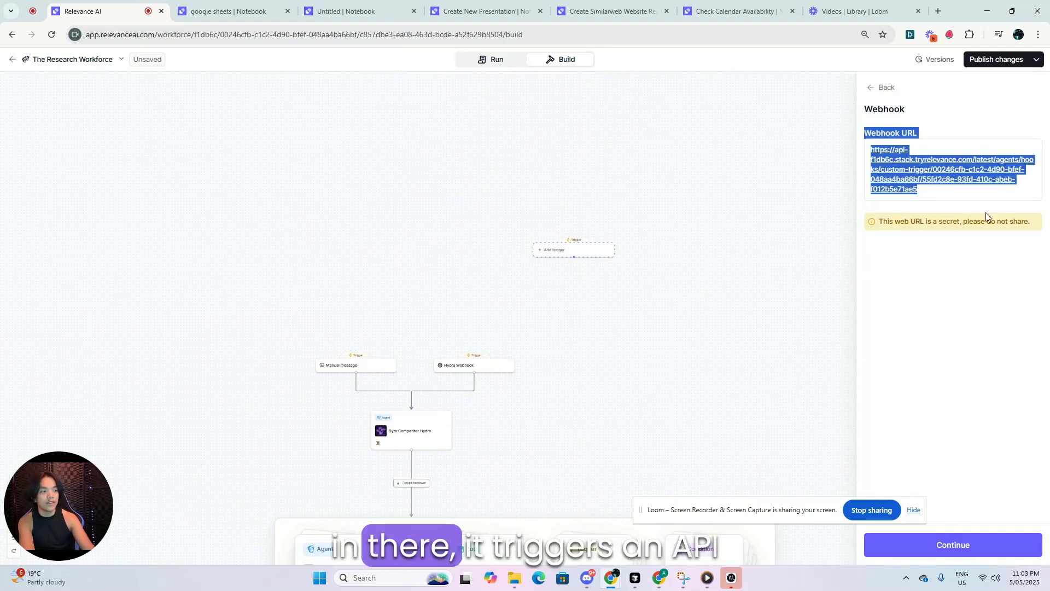
# Back out to the trigger type list, scroll through it, and close the trigger panel.
pyautogui.click(882, 88)
pyautogui.click(882, 88)
pyautogui.scroll(-2, 727, 199)
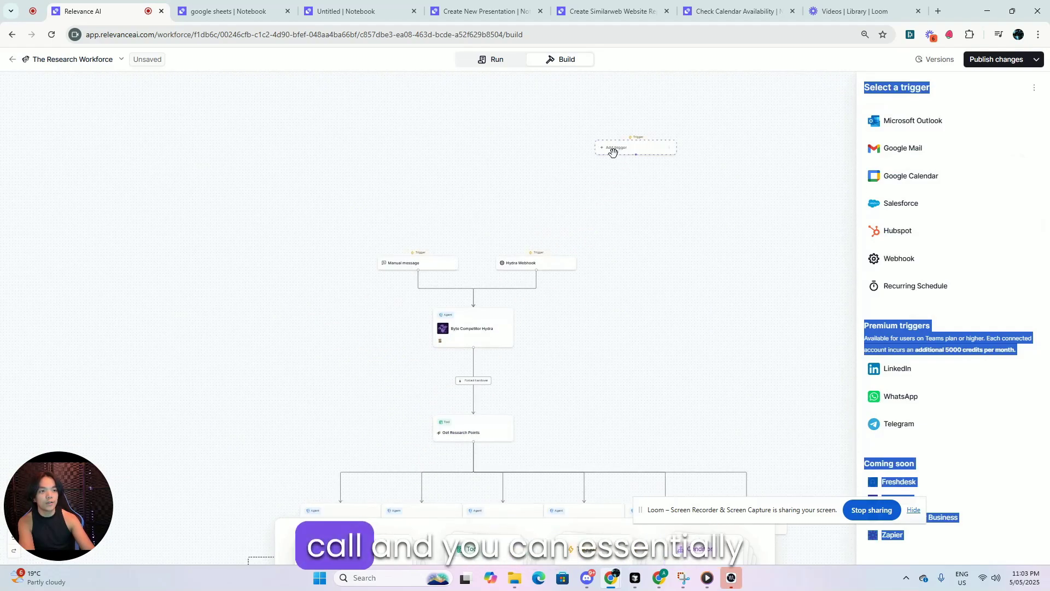
pyautogui.scroll(-2, 661, 295)
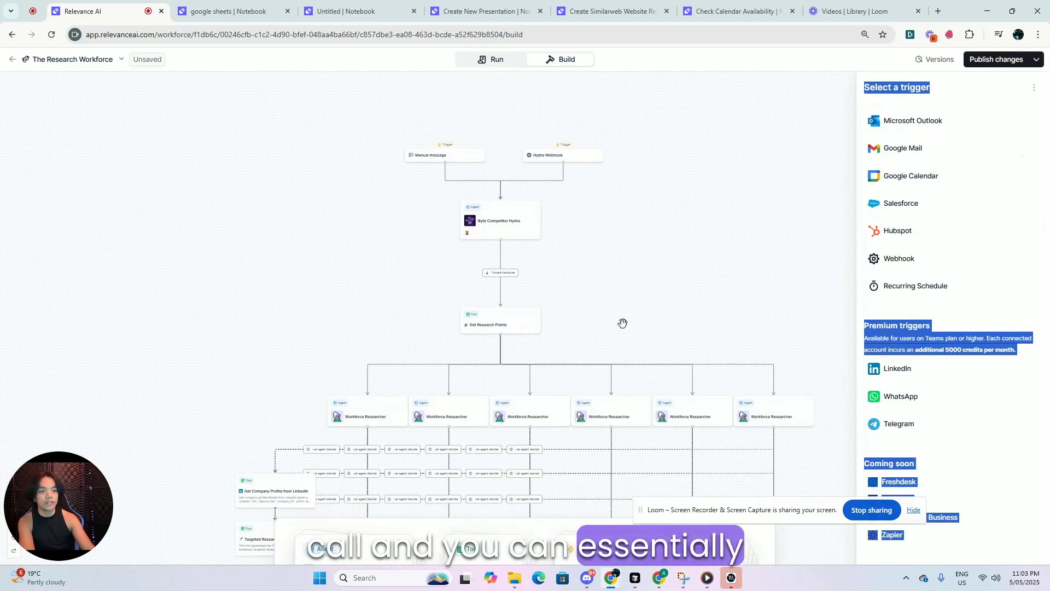
pyautogui.scroll(3, 645, 459)
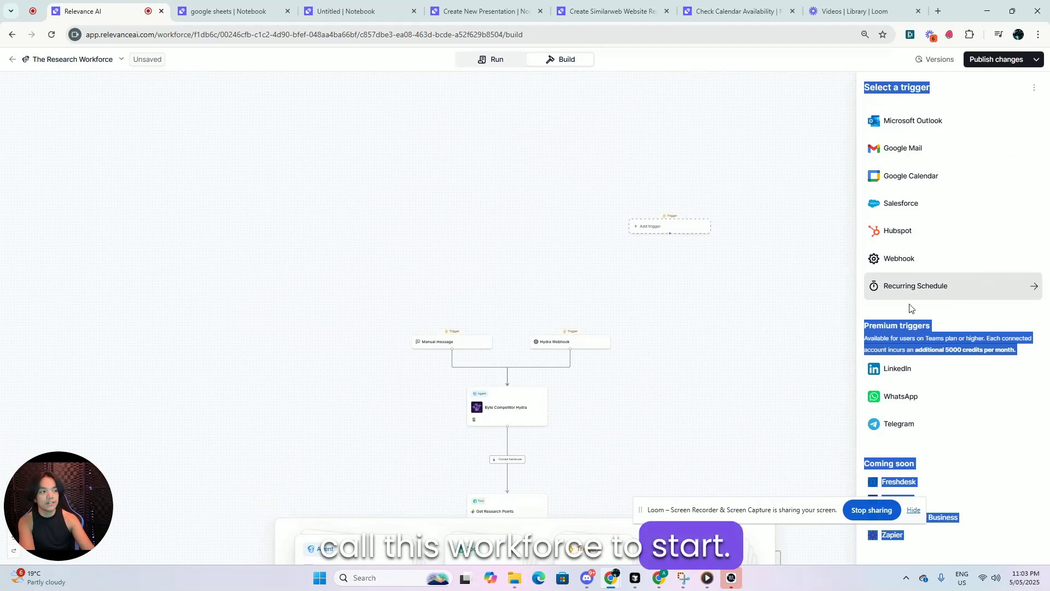
pyautogui.click(803, 322)
# Reopen the trigger choices for the empty slot and pan the workflow graph to inspect it.
pyautogui.click(679, 227)
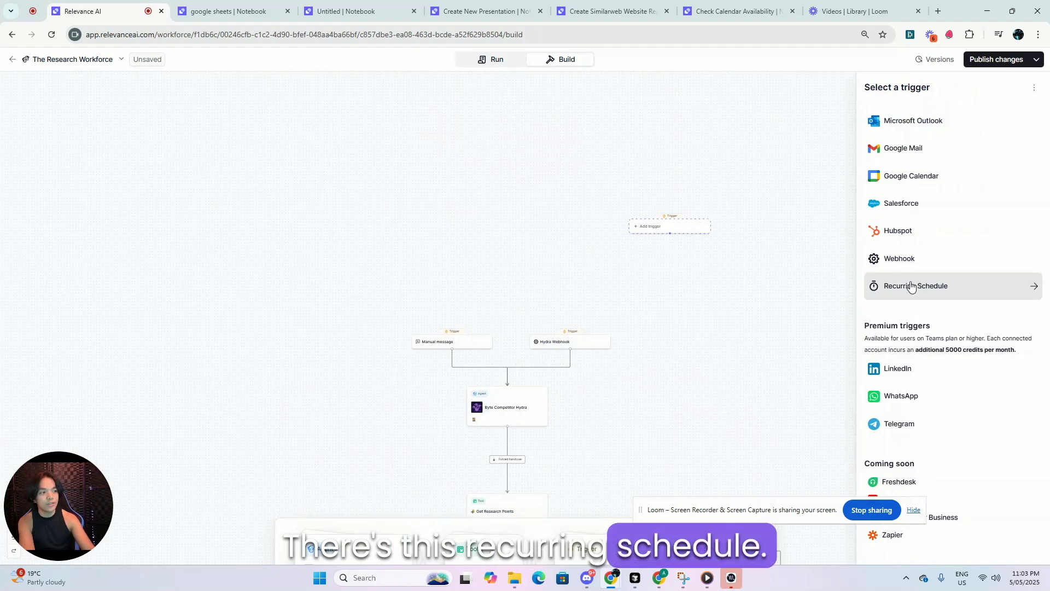
pyautogui.moveTo(797, 301); pyautogui.dragTo(736, 340)
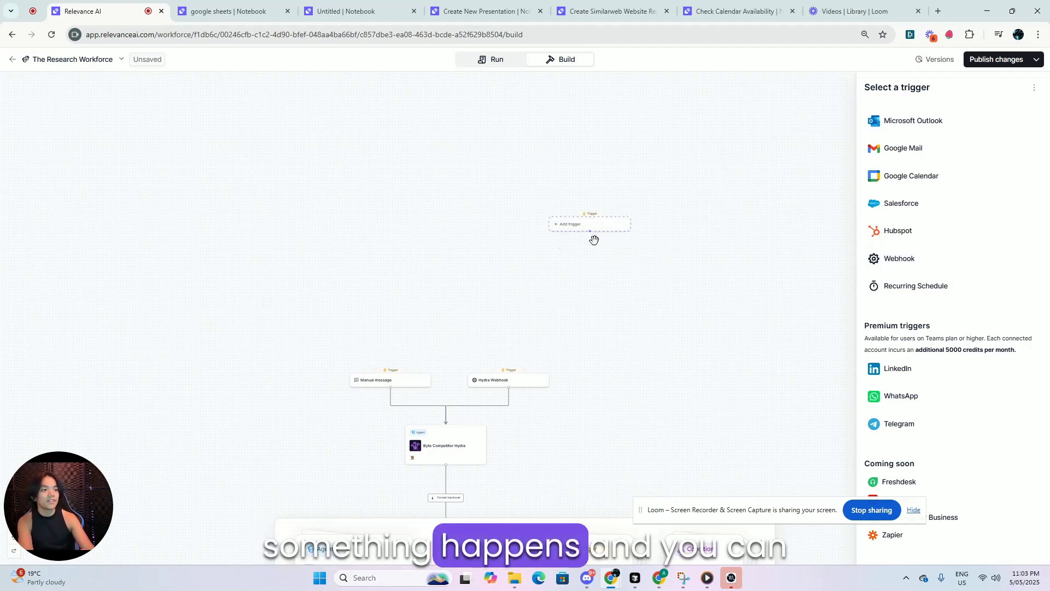
pyautogui.scroll(-5, 605, 375)
pyautogui.scroll(5, 657, 414)
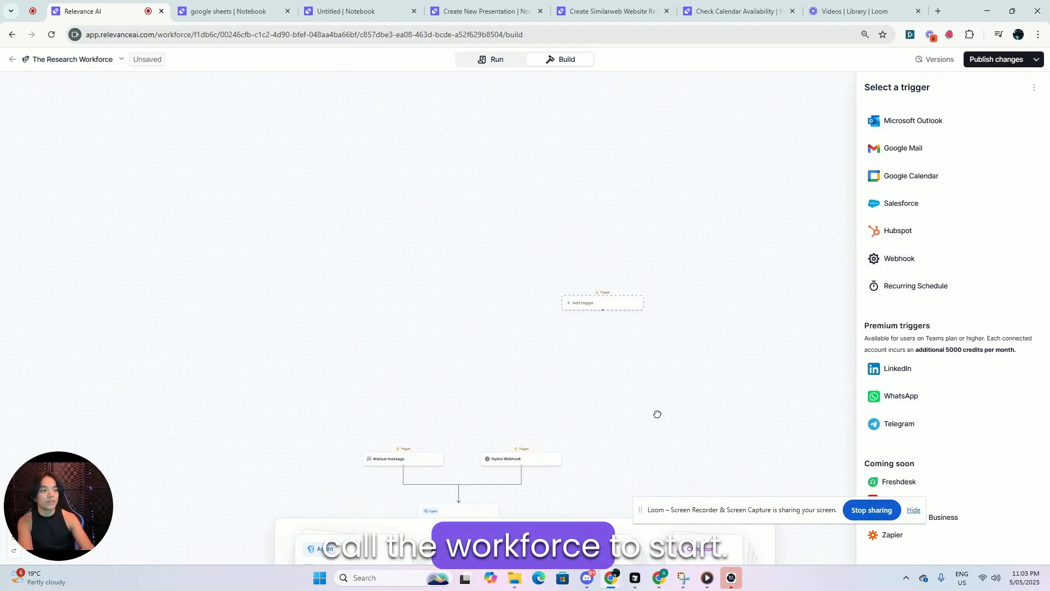
pyautogui.moveTo(658, 414); pyautogui.dragTo(647, 375)
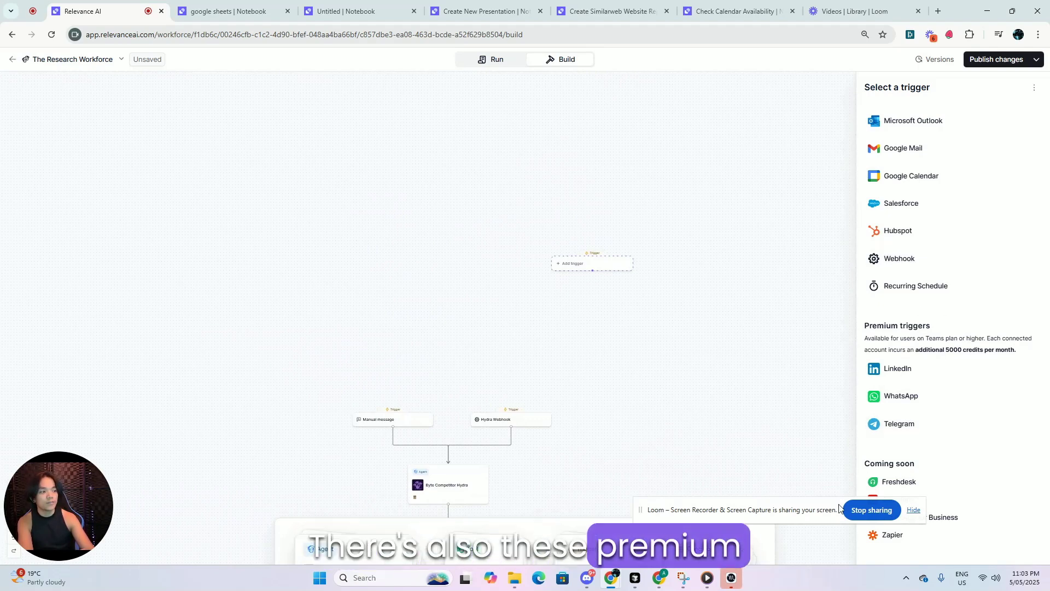
pyautogui.moveTo(823, 512); pyautogui.dragTo(861, 522)
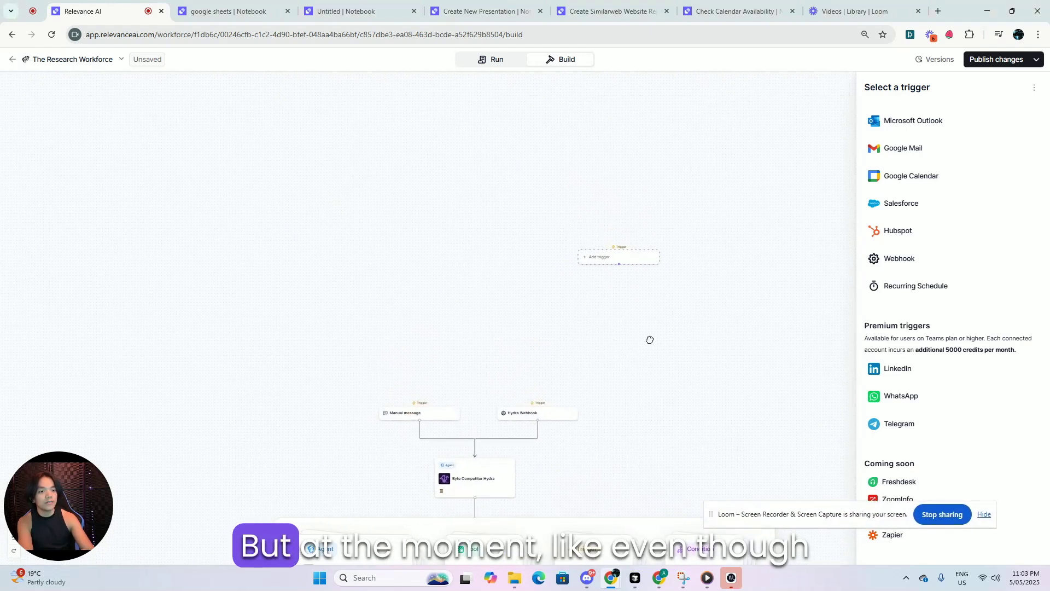
pyautogui.scroll(1, 650, 339)
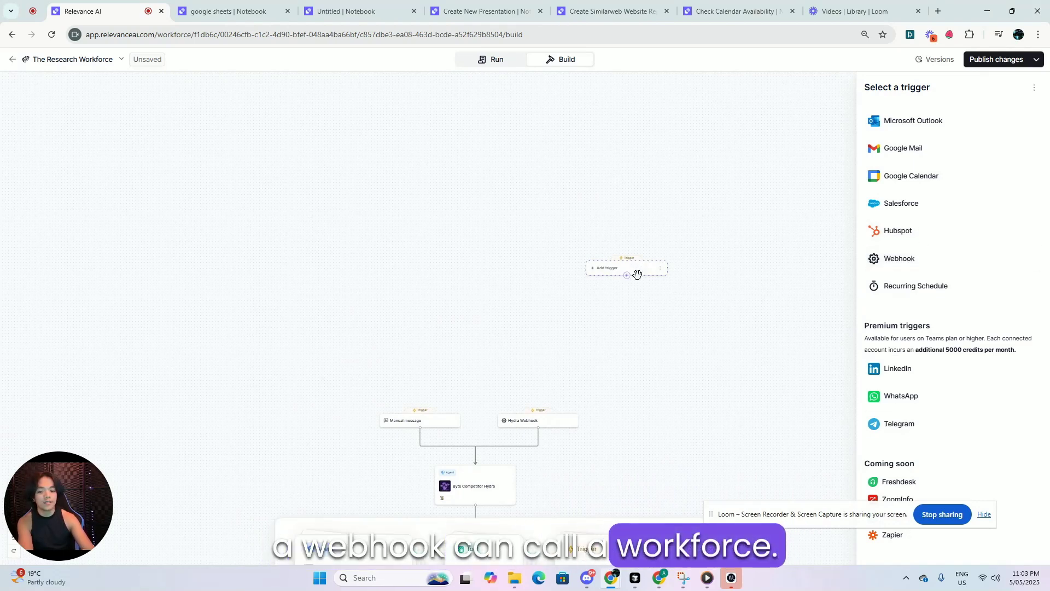
# Discard the unsaved workforce changes and open the Executive Assistant Agent from the Agents list.
pyautogui.click(13, 59)
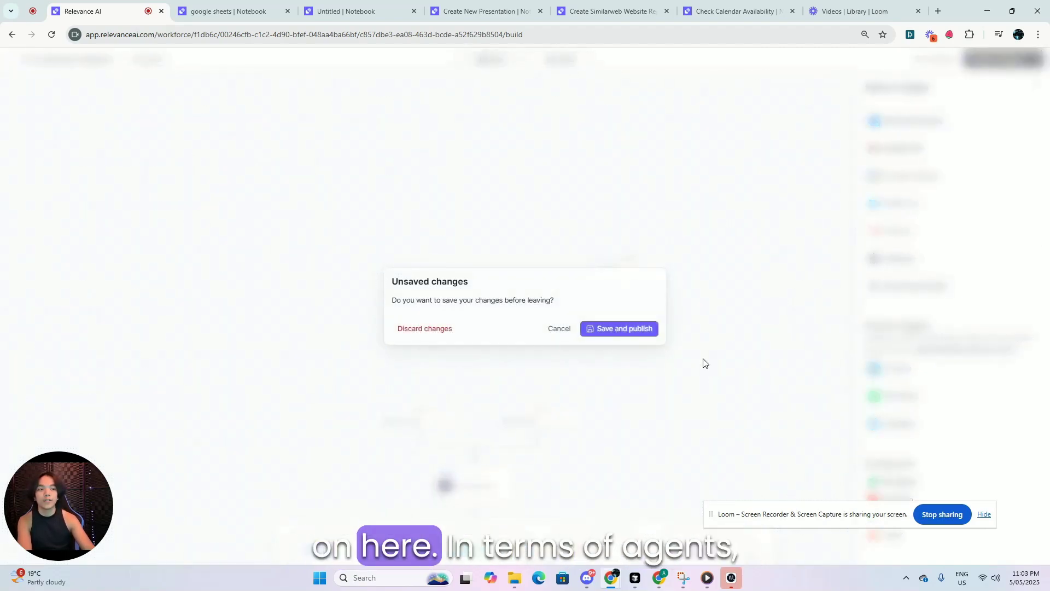
pyautogui.click(418, 328)
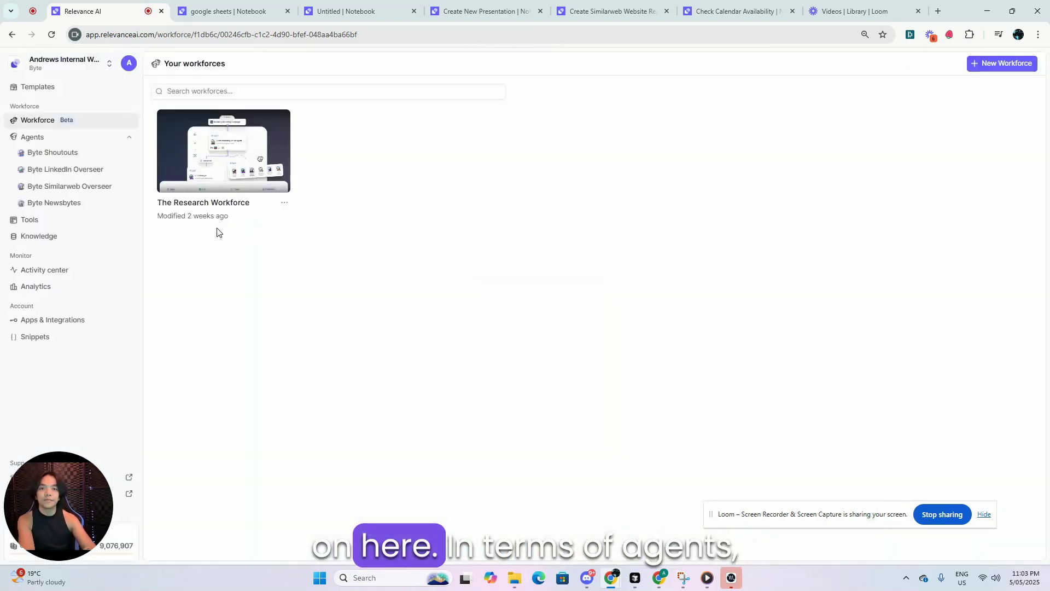
pyautogui.click(54, 136)
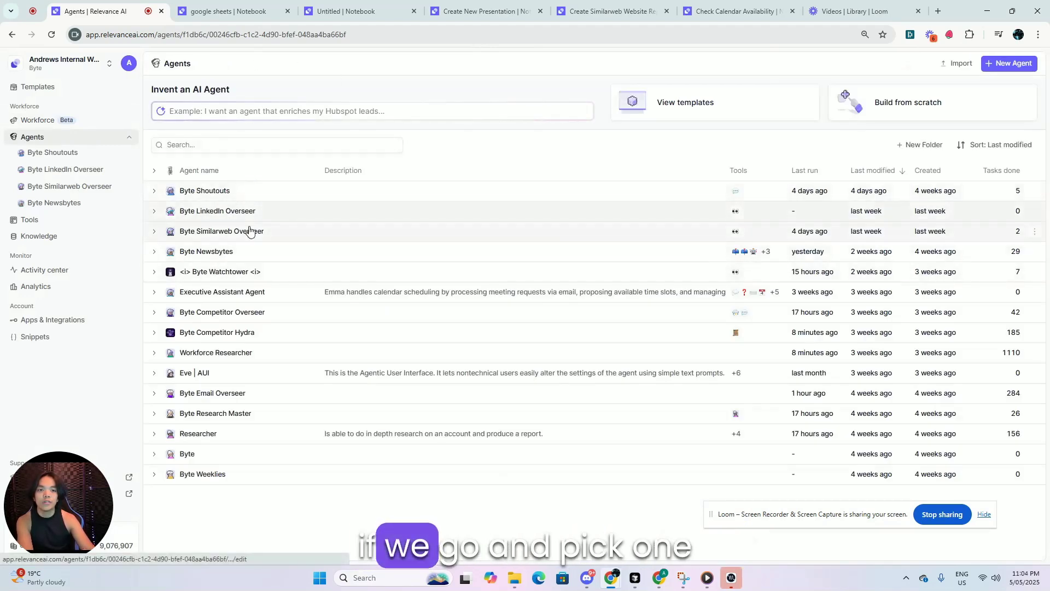
pyautogui.click(230, 296)
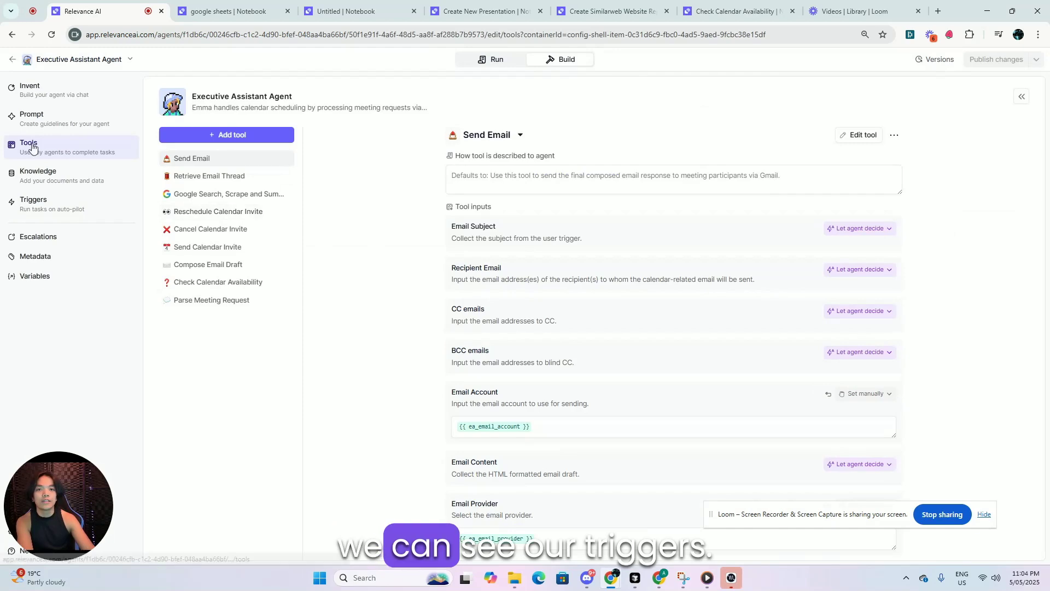
# Show the Executive Assistant Agent's Triggers page with Outlook, Gmail and Recurring Schedule options.
pyautogui.click(60, 203)
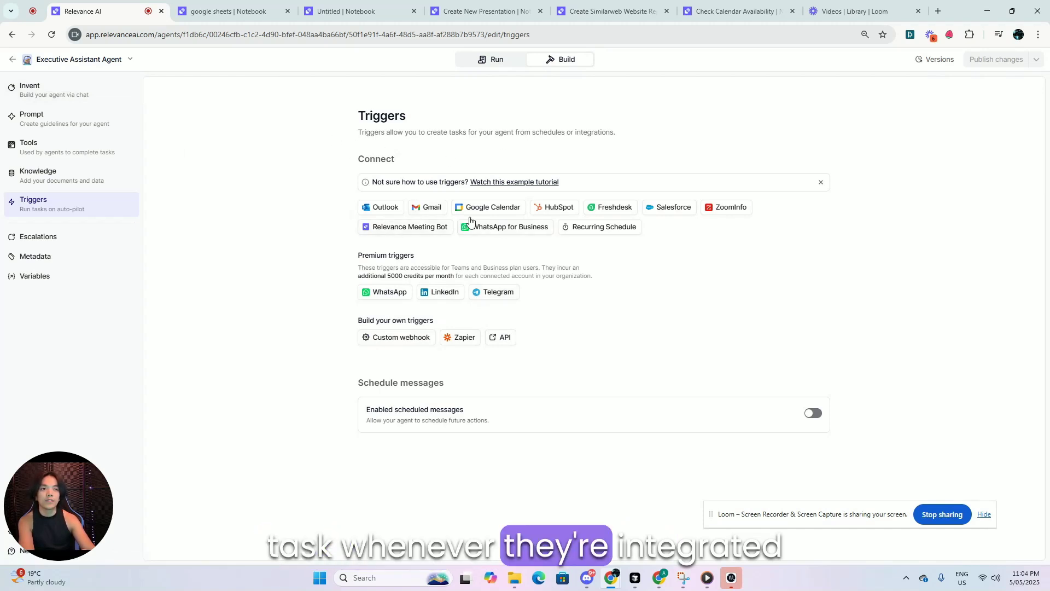
# Switch to the google sheets tool and look through its Motion API Call and Add Single Row steps.
pyautogui.click(12, 61)
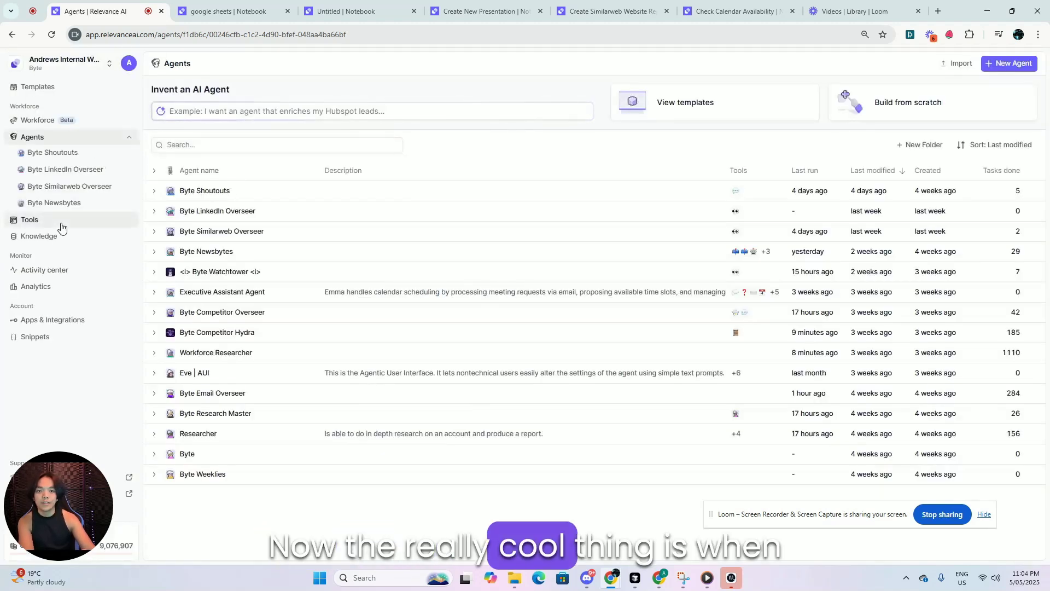
pyautogui.click(219, 13)
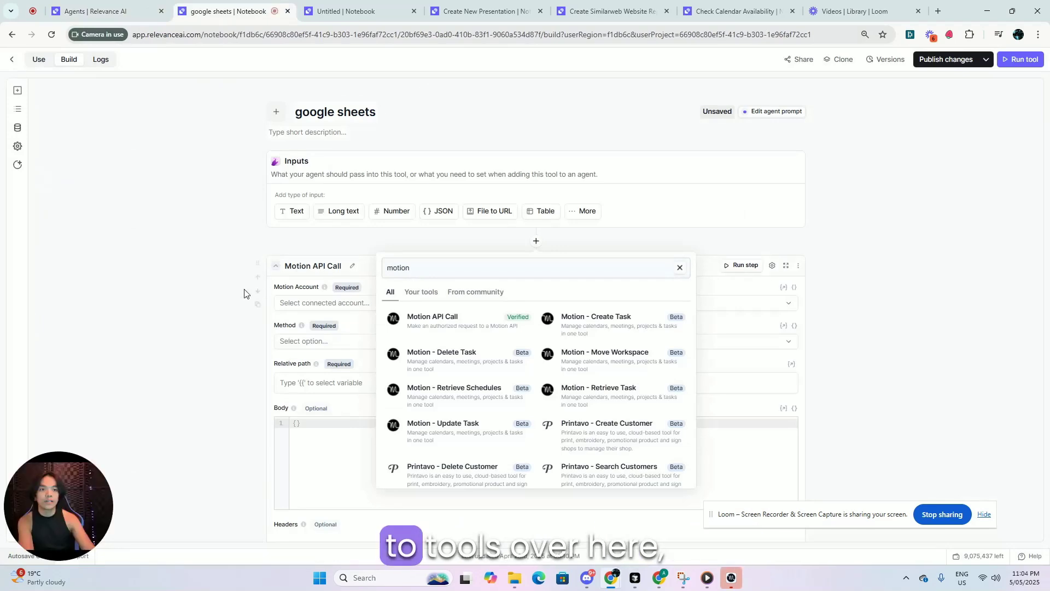
pyautogui.click(198, 299)
pyautogui.scroll(-10, 237, 309)
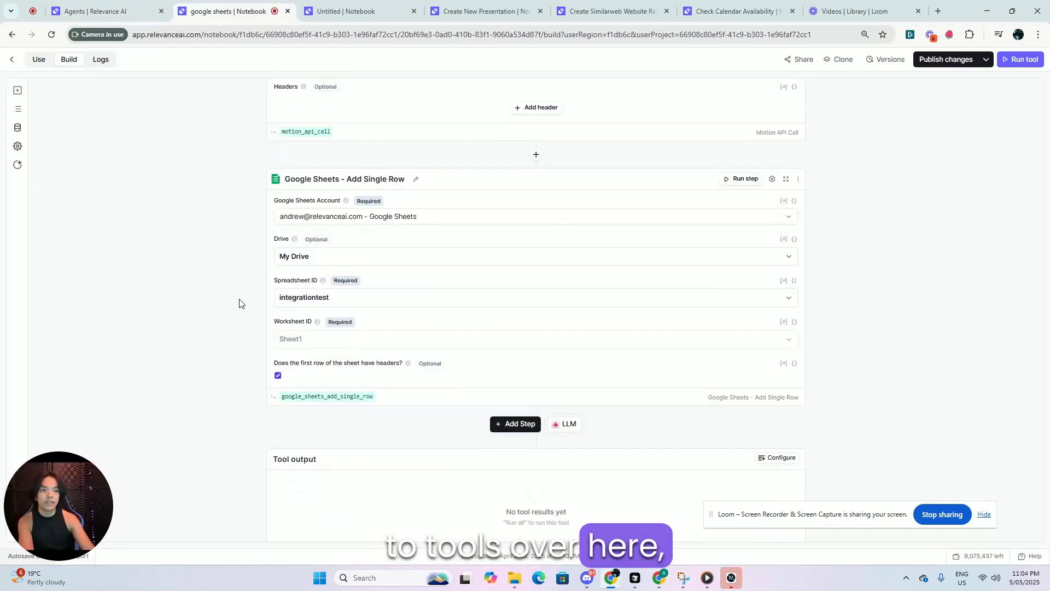
pyautogui.scroll(10, 243, 304)
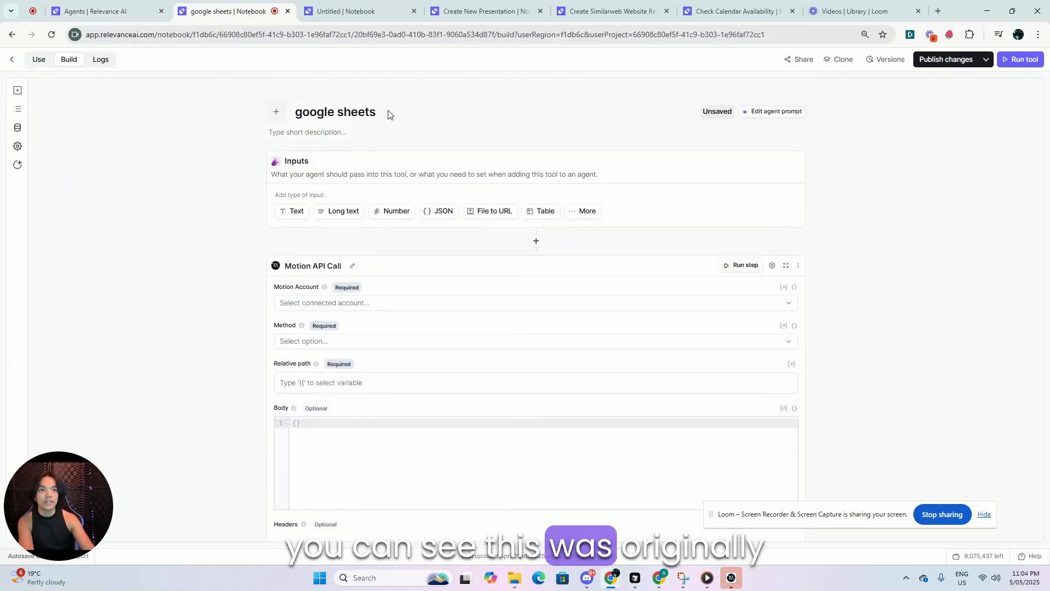
pyautogui.tripleClick(383, 114)
pyautogui.scroll(-8, 208, 241)
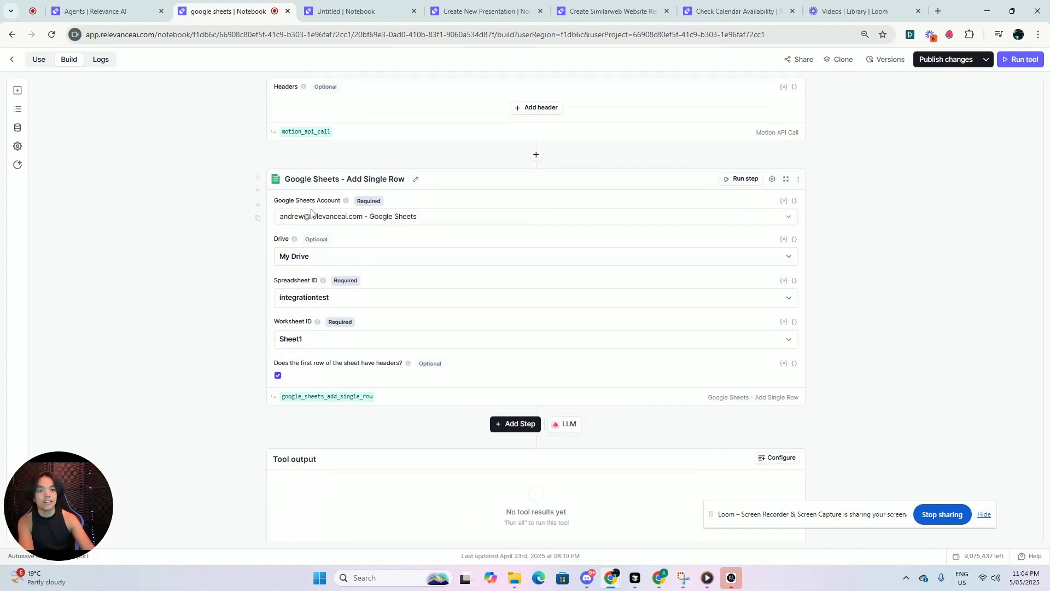
pyautogui.click(534, 424)
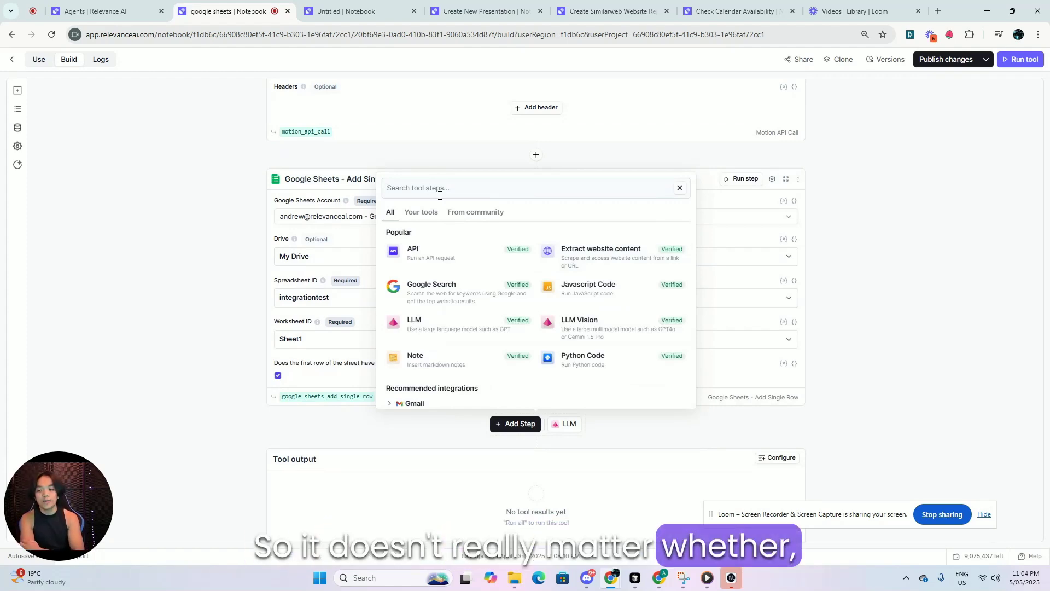
# Search the available tool steps for 'go' and scroll through the Google integration results.
pyautogui.click(203, 313)
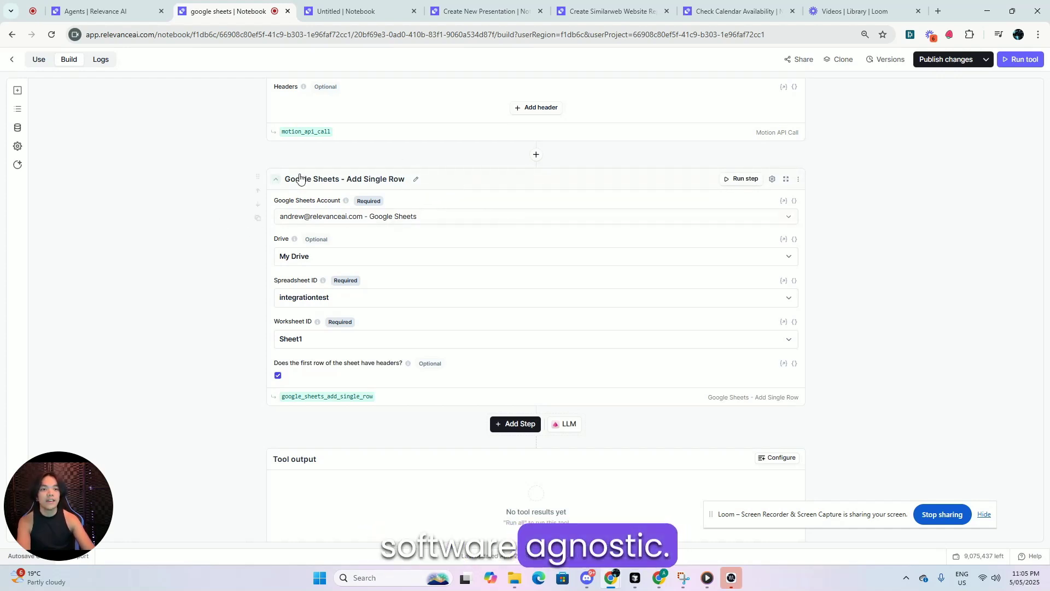
pyautogui.click(525, 425)
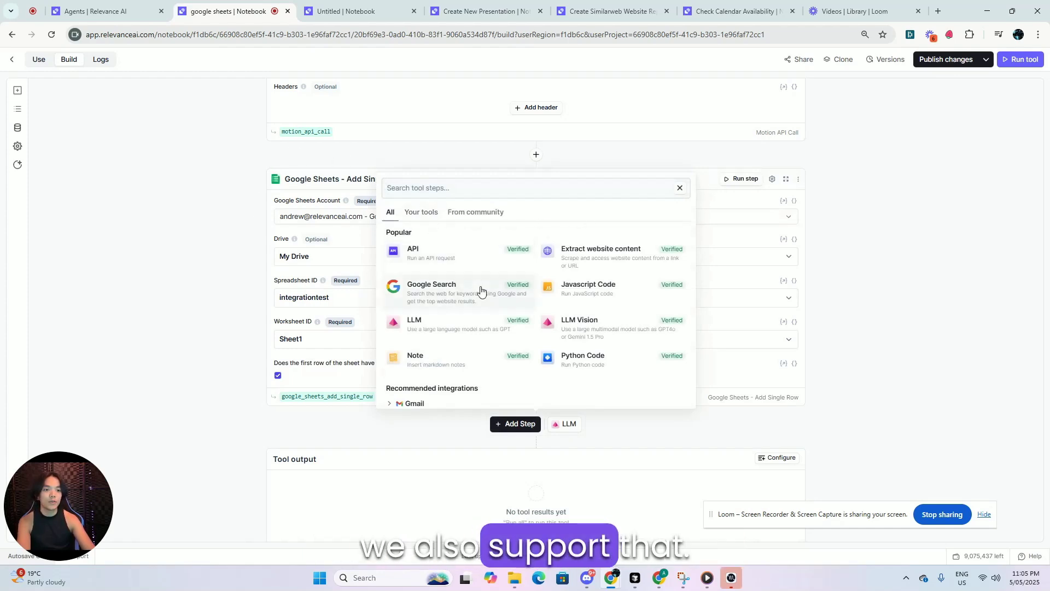
pyautogui.scroll(-5, 481, 290)
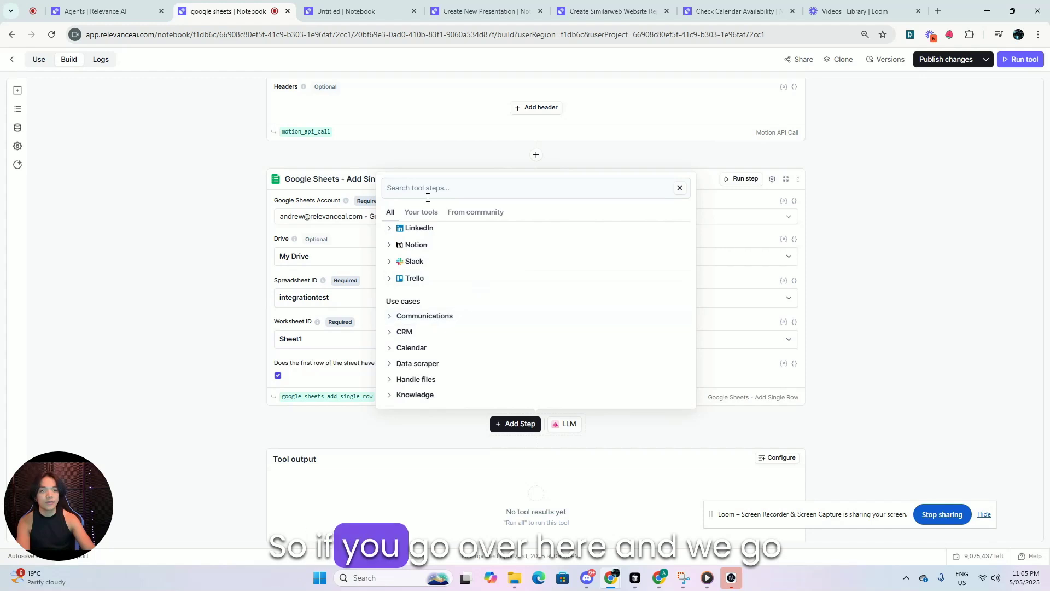
pyautogui.write('google')
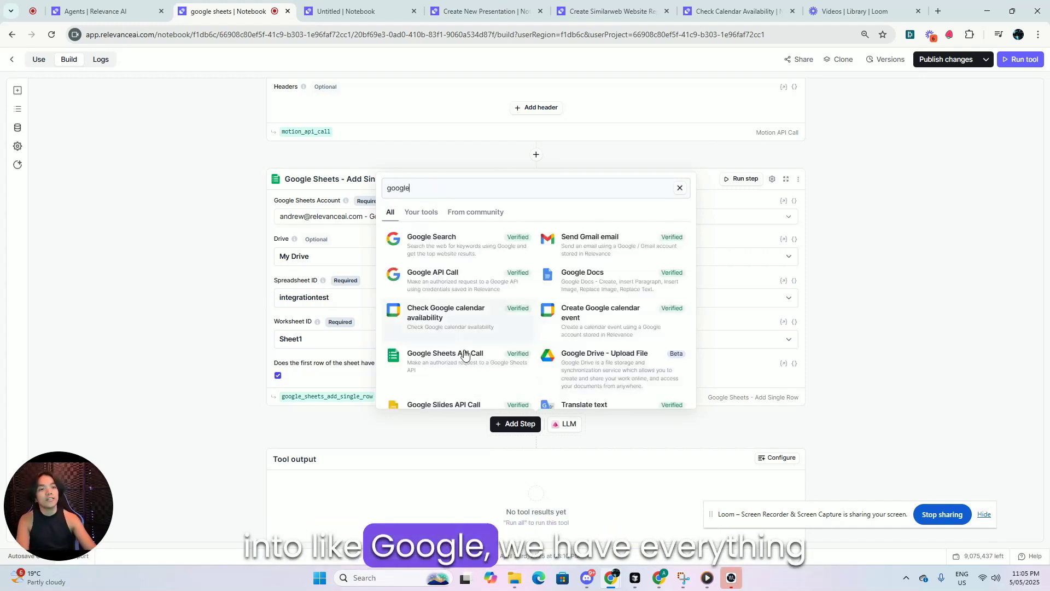
pyautogui.scroll(-5, 489, 312)
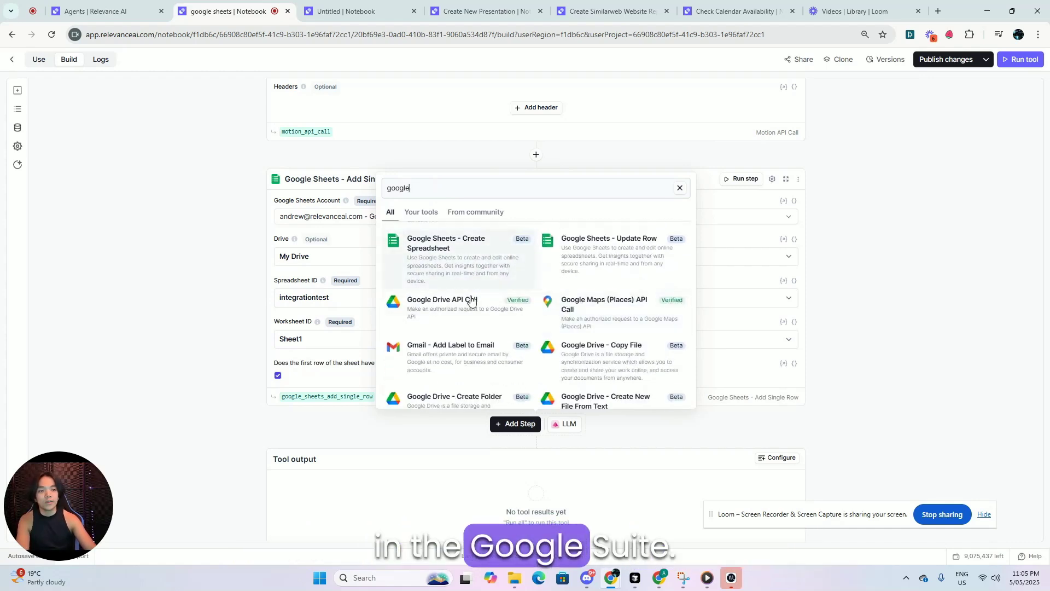
pyautogui.scroll(-10, 535, 286)
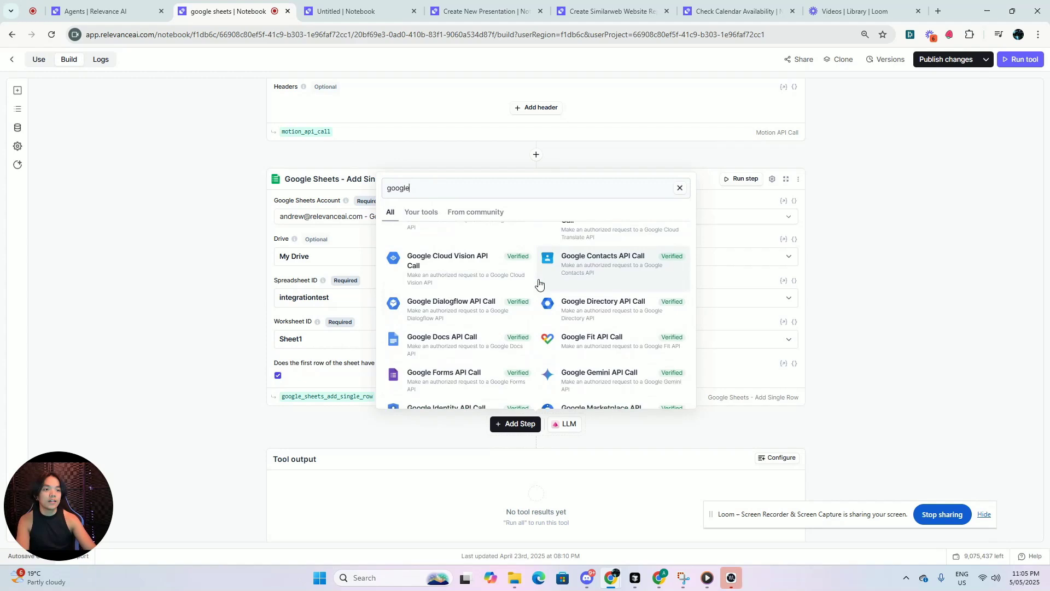
pyautogui.scroll(-15, 525, 290)
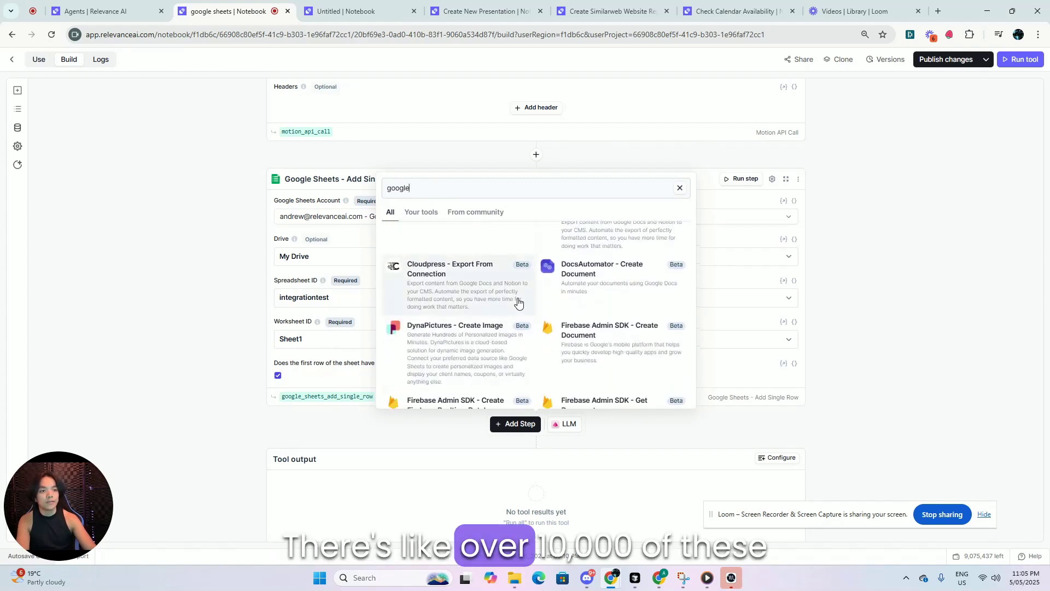
pyautogui.scroll(-10, 518, 303)
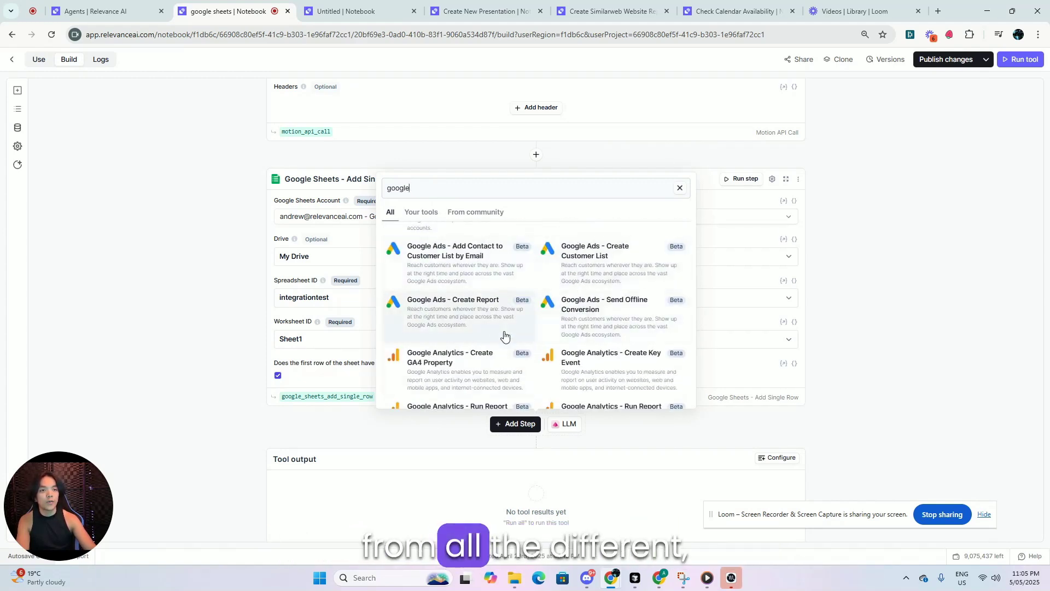
pyautogui.scroll(-5, 504, 335)
# Go from the Agents list to Apps & Integrations and scroll the All integrations list.
pyautogui.click(96, 11)
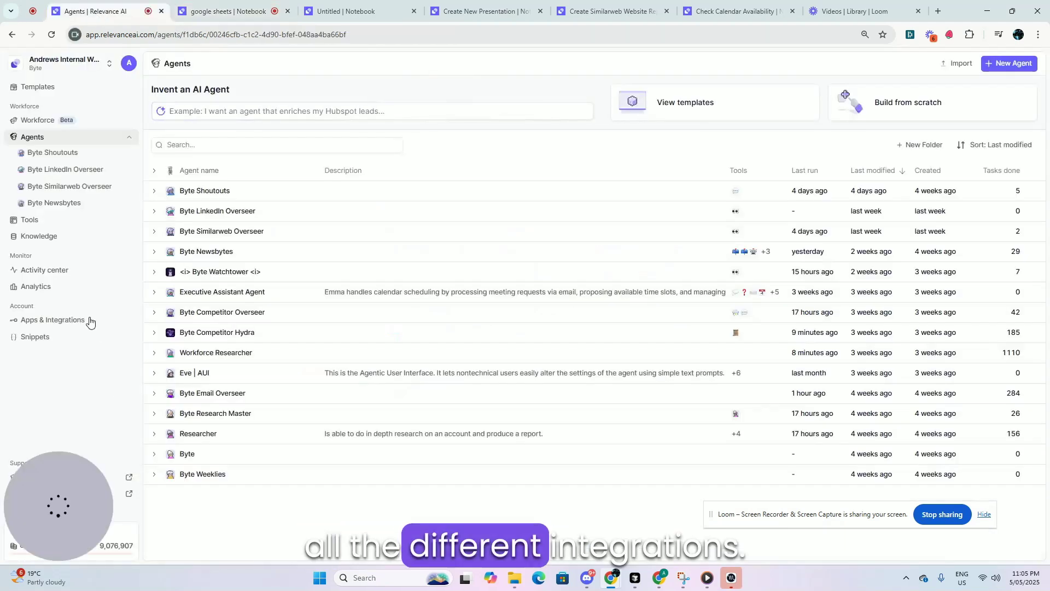
pyautogui.click(61, 321)
pyautogui.scroll(-1, 384, 389)
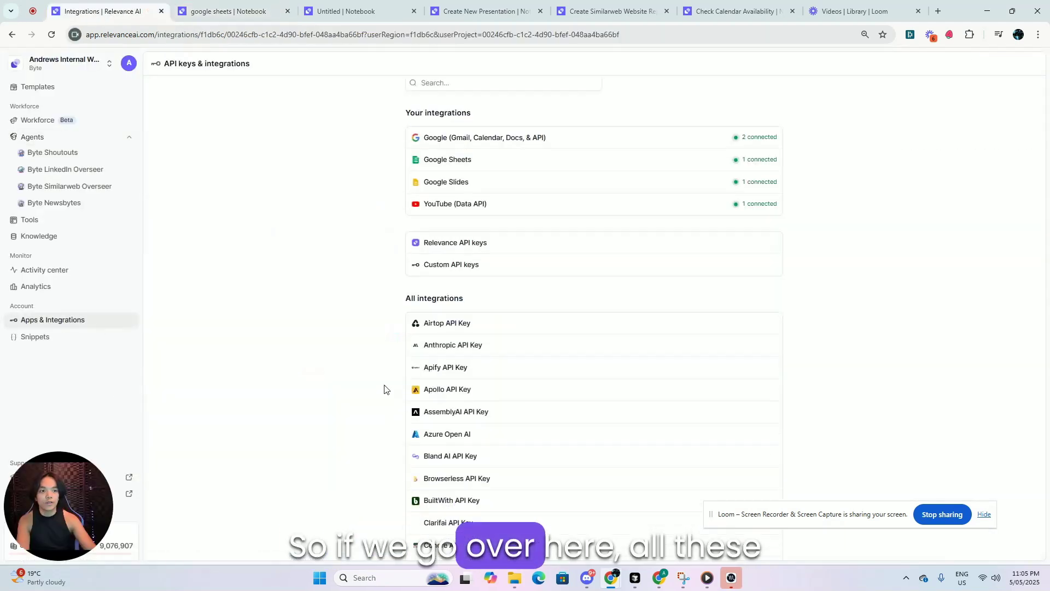
pyautogui.scroll(-20, 579, 340)
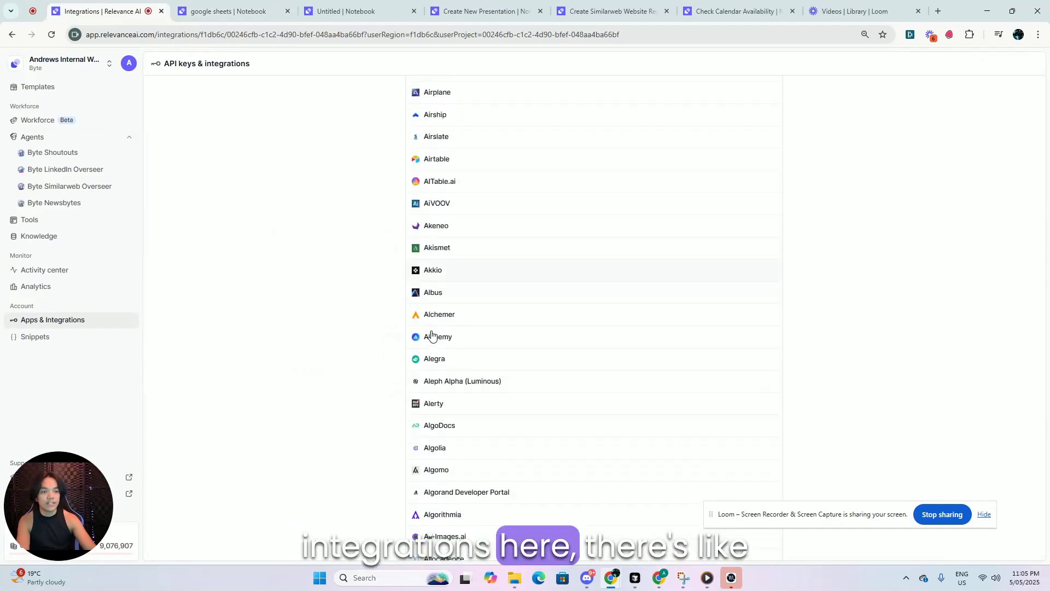
pyautogui.scroll(-10, 432, 334)
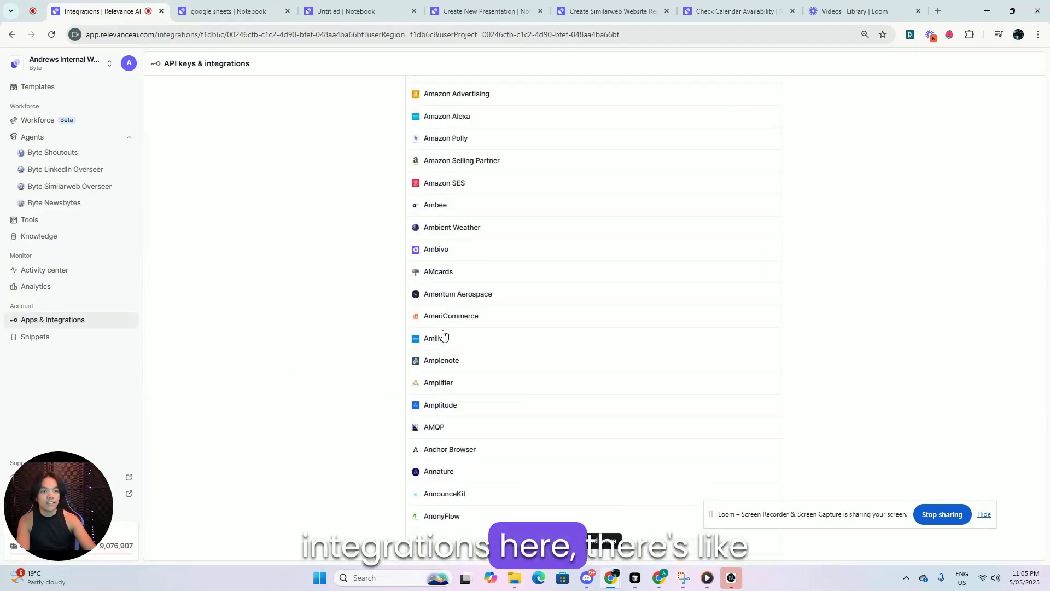
# Load two more batches of integrations, scroll through them, then return to the google sheets tool.
pyautogui.click(596, 530)
pyautogui.scroll(-8, 555, 361)
pyautogui.click(581, 530)
pyautogui.scroll(-8, 499, 348)
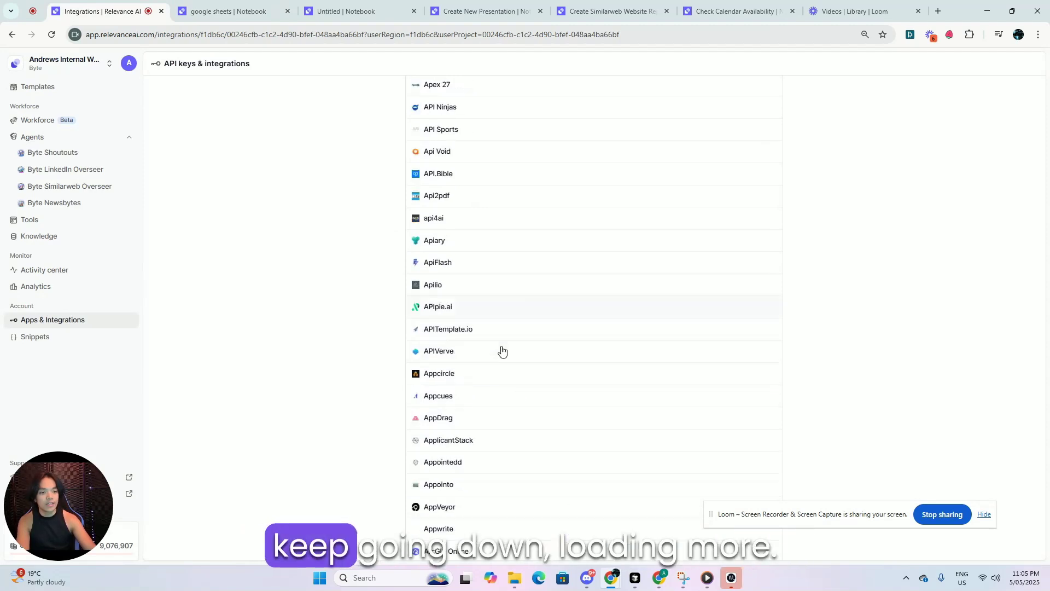
pyautogui.scroll(-8, 506, 372)
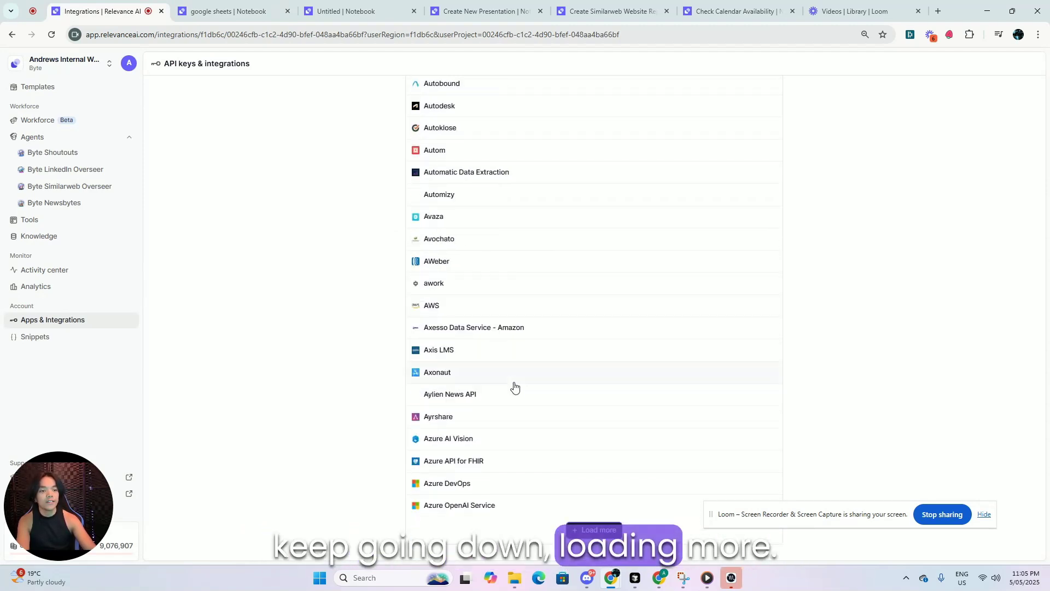
pyautogui.scroll(-8, 543, 368)
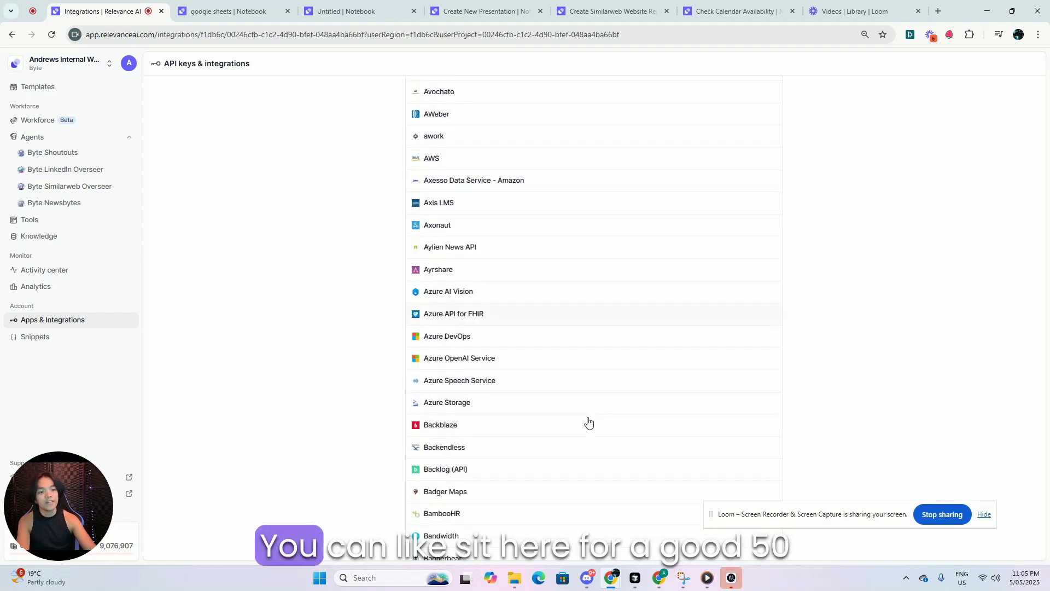
pyautogui.scroll(-8, 480, 355)
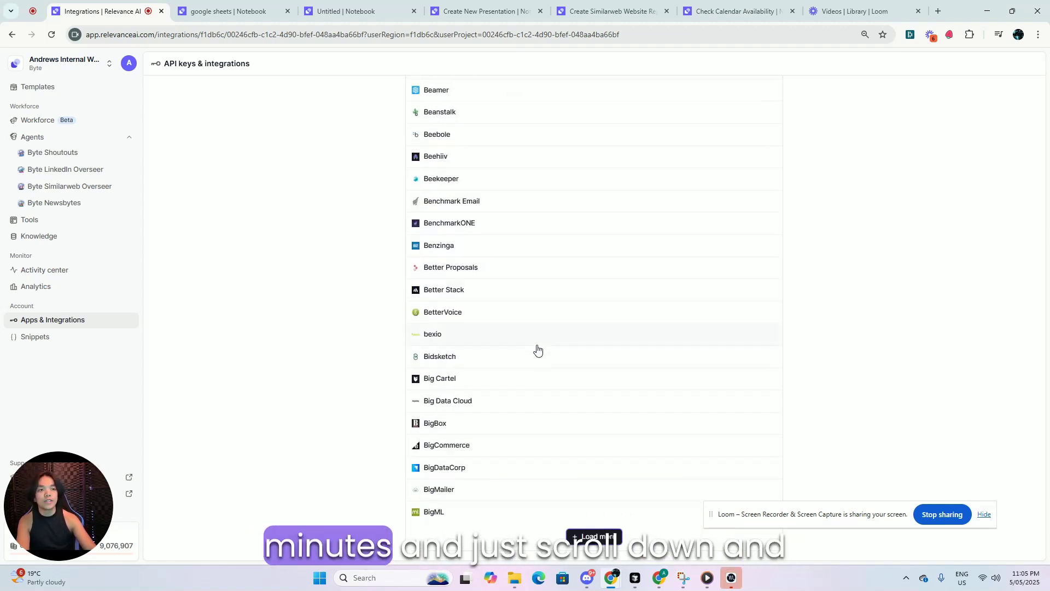
pyautogui.scroll(-8, 521, 356)
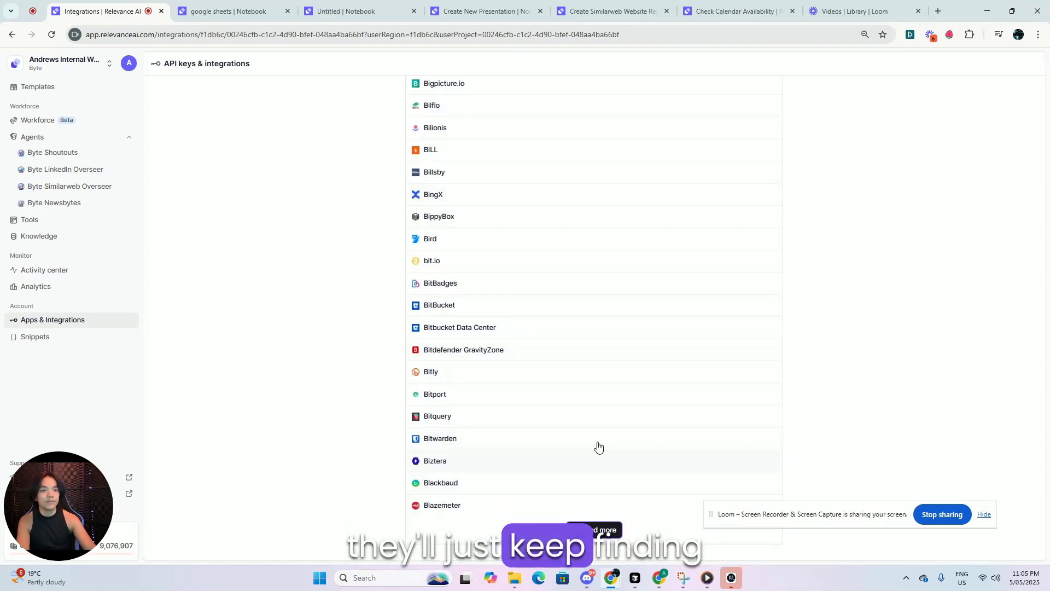
pyautogui.scroll(20, 540, 394)
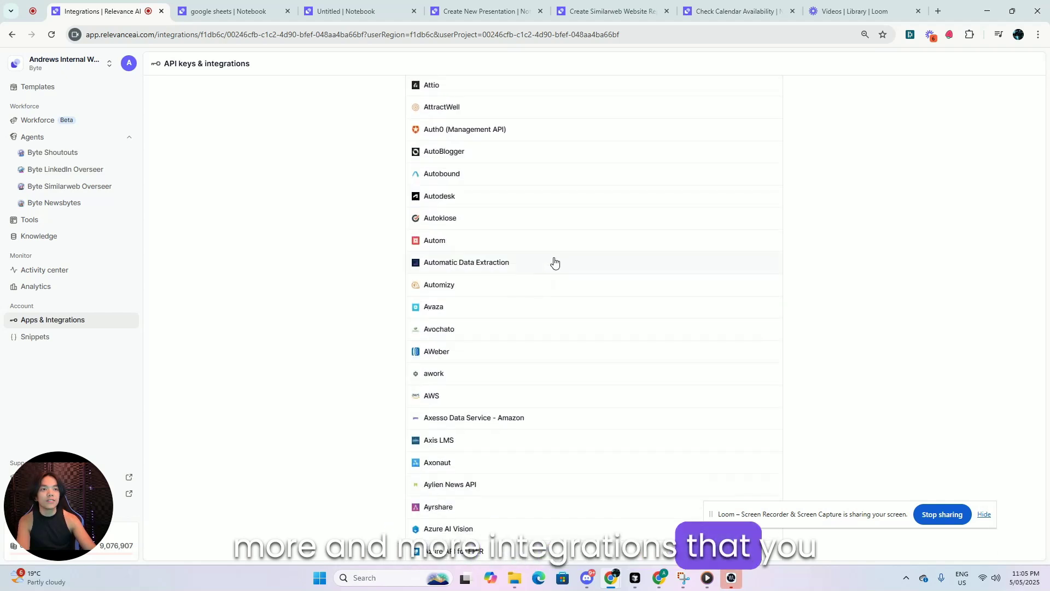
pyautogui.scroll(20, 554, 262)
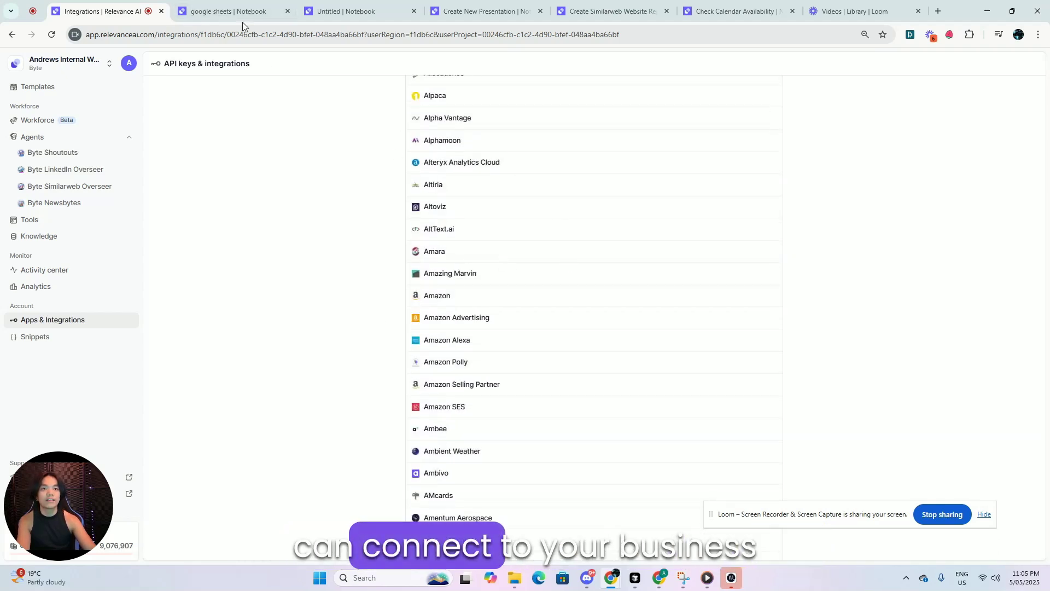
pyautogui.click(229, 11)
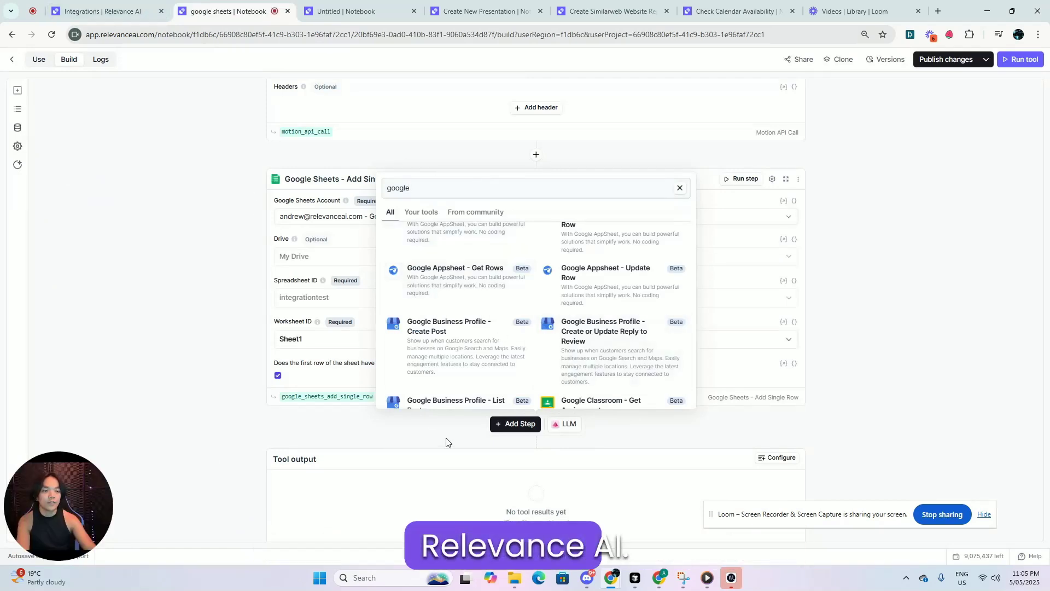
pyautogui.scroll(-15, 520, 302)
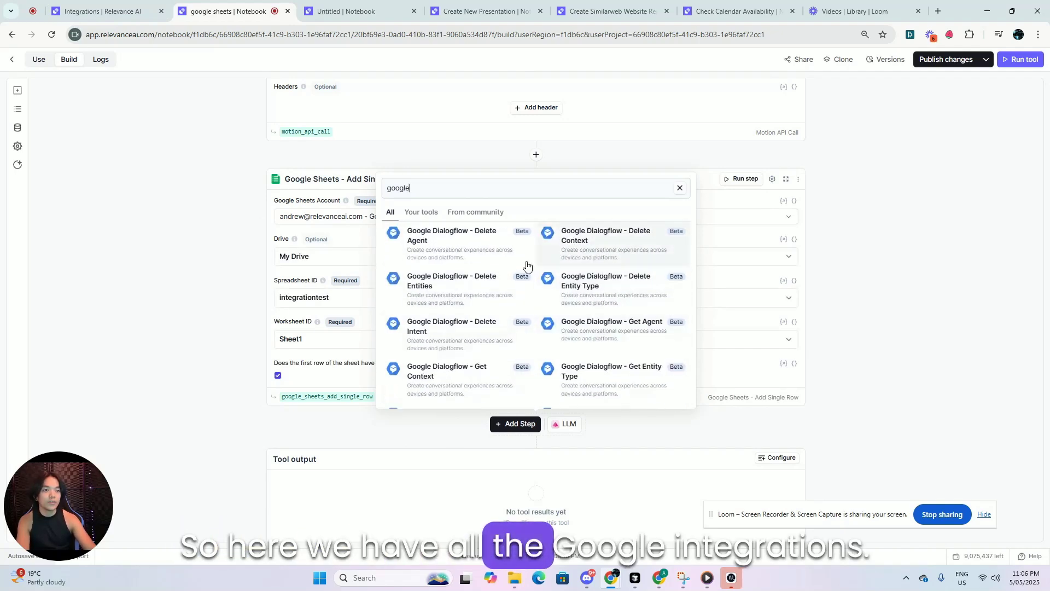
pyautogui.scroll(-10, 527, 265)
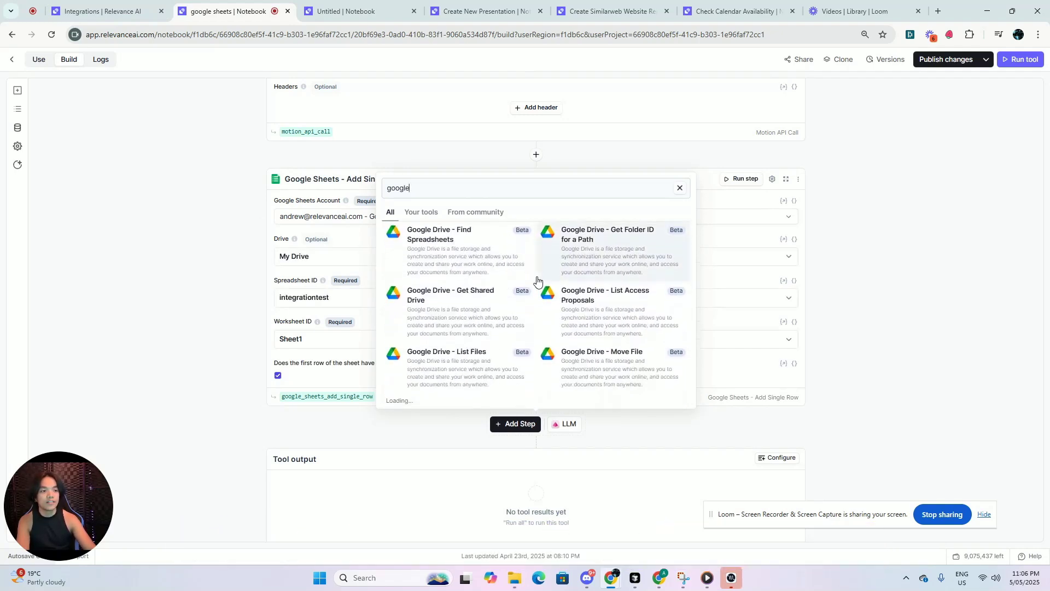
pyautogui.scroll(-8, 534, 285)
pyautogui.scroll(-8, 521, 300)
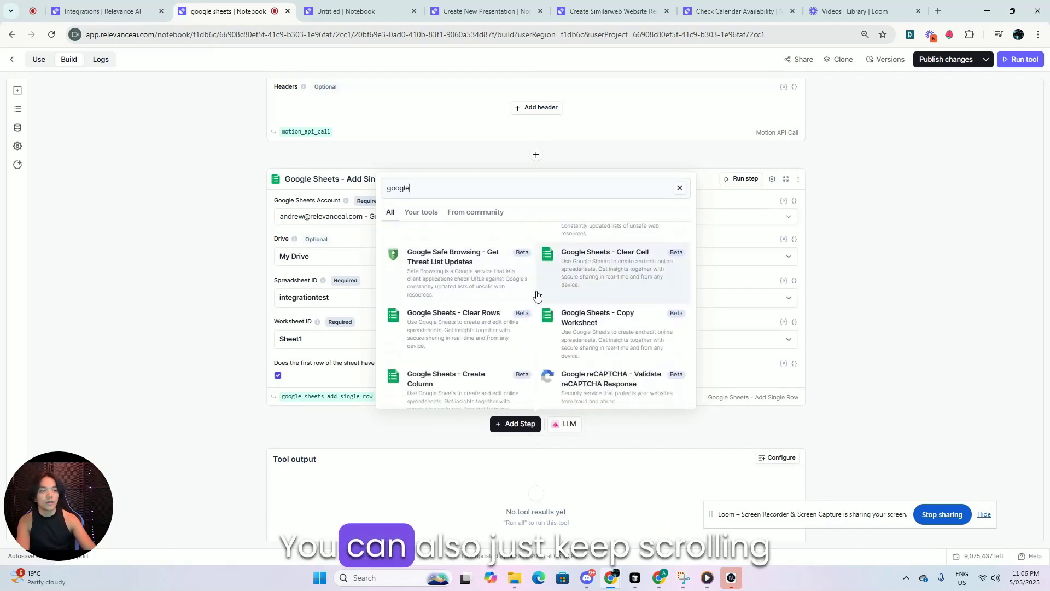
pyautogui.scroll(-10, 541, 340)
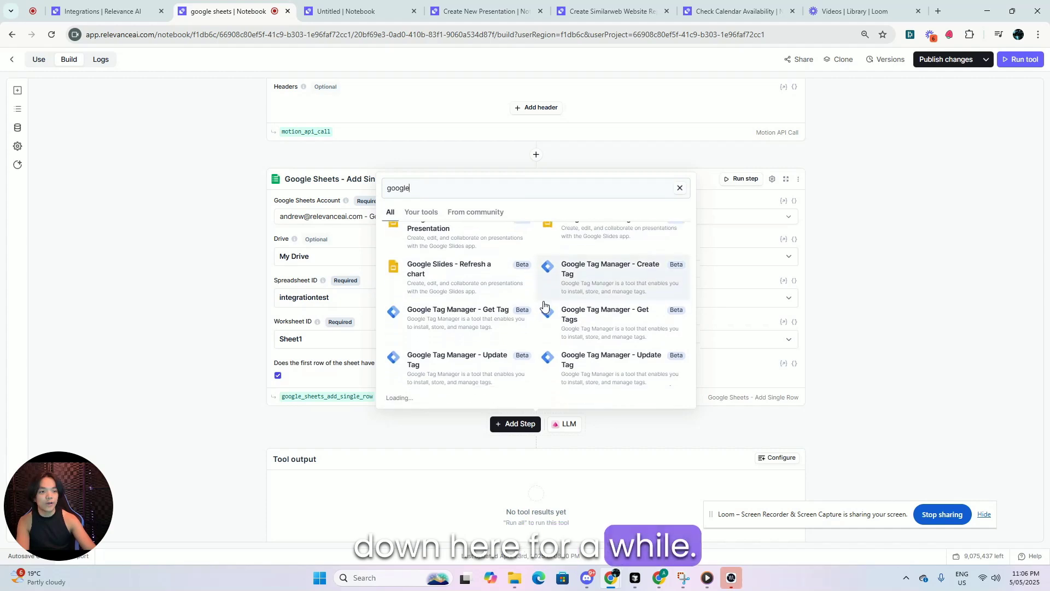
pyautogui.scroll(10, 547, 298)
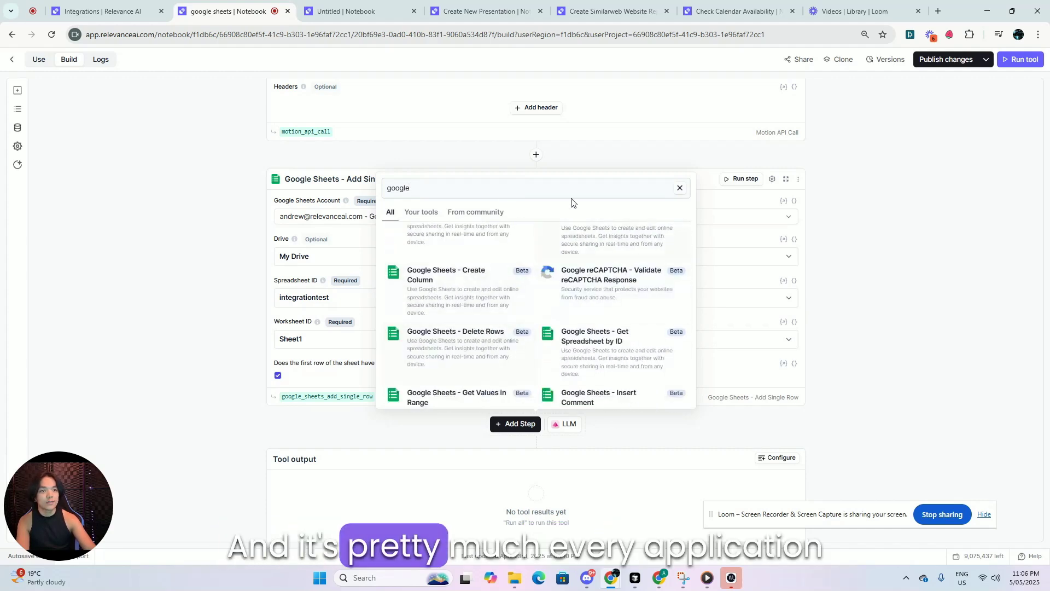
pyautogui.scroll(-8, 542, 328)
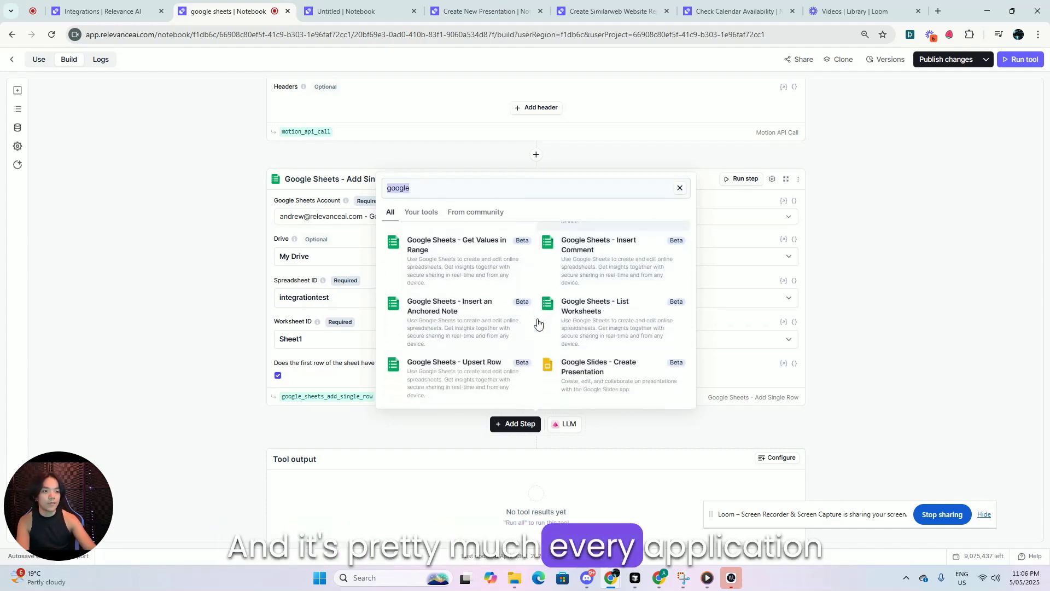
pyautogui.scroll(10, 569, 296)
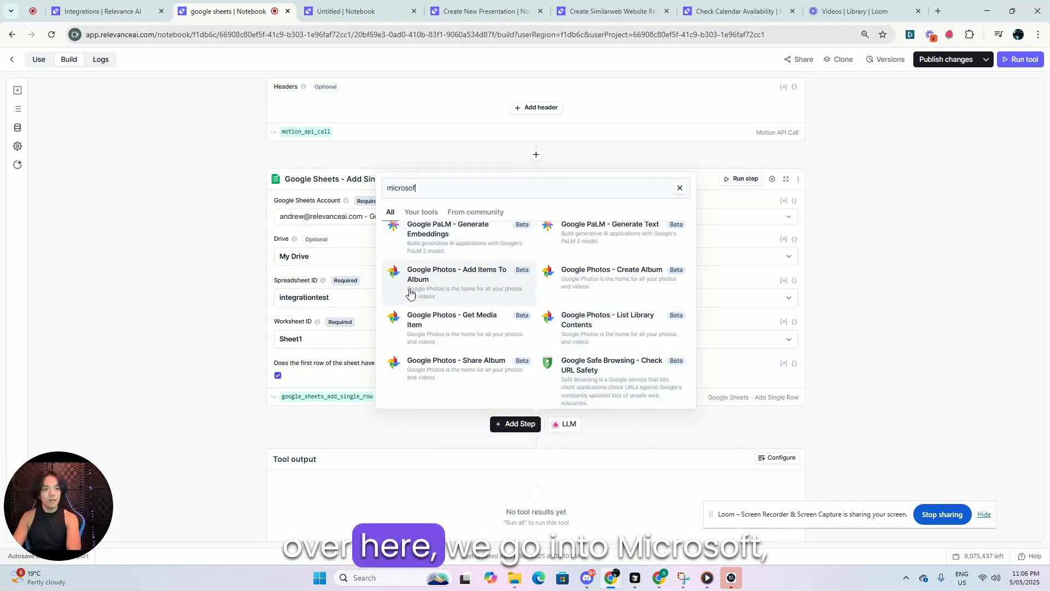
# Scroll through the 'microsoft' step search results, then close the search to return to the Sheets step.
pyautogui.scroll(-4, 534, 279)
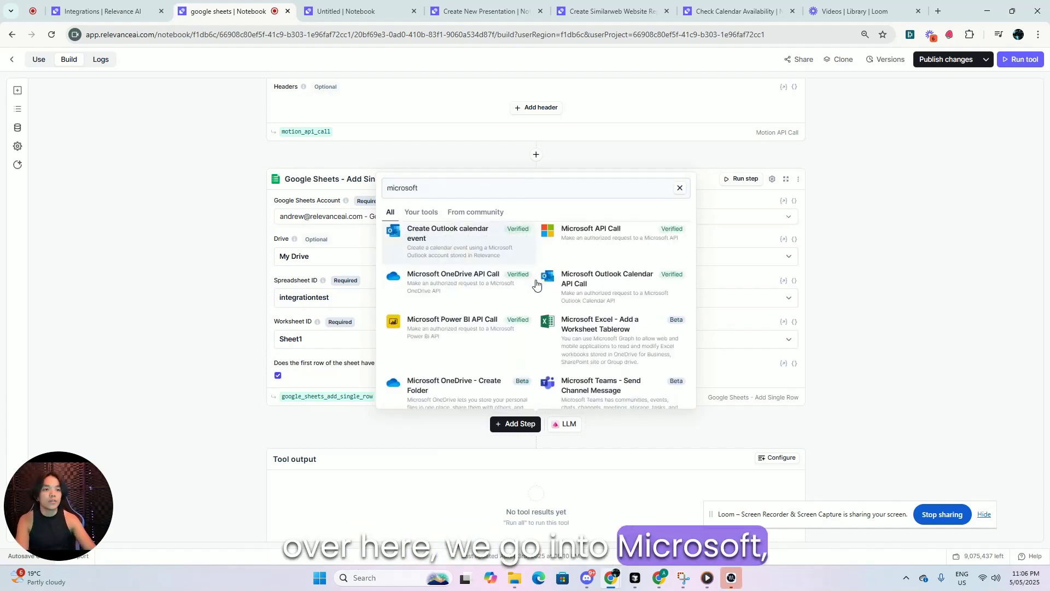
pyautogui.scroll(5, 534, 279)
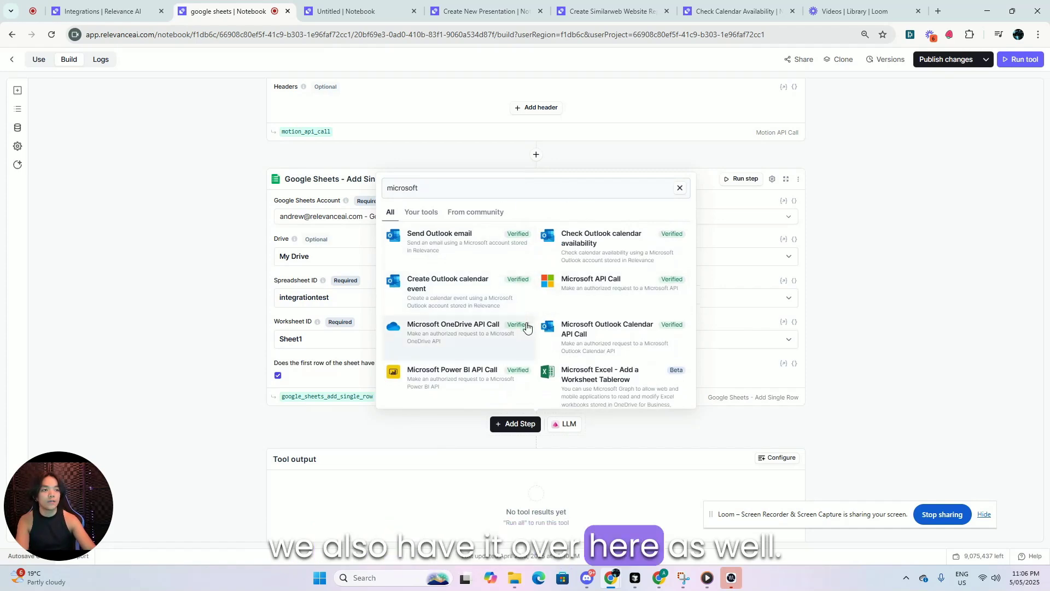
pyautogui.scroll(-3, 539, 323)
pyautogui.scroll(3, 549, 314)
pyautogui.scroll(-4, 561, 292)
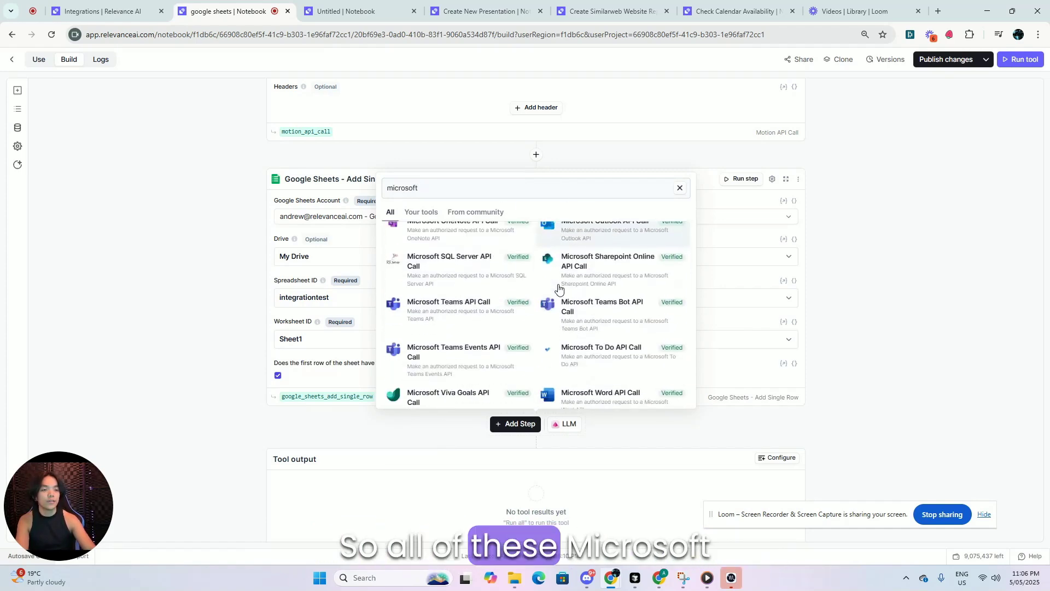
pyautogui.scroll(-5, 504, 310)
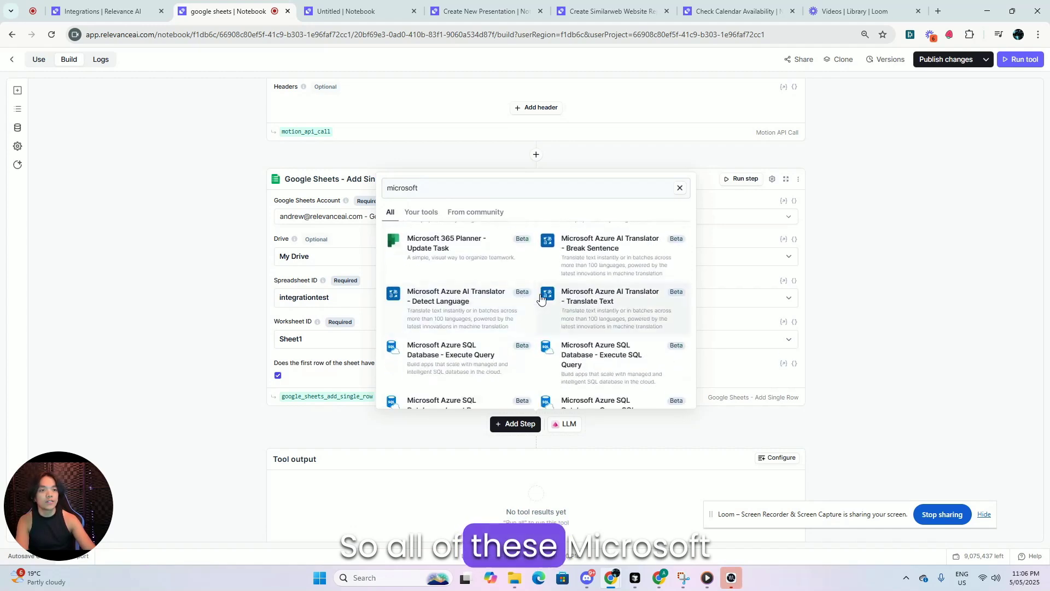
pyautogui.scroll(-3, 514, 318)
pyautogui.scroll(-6, 515, 319)
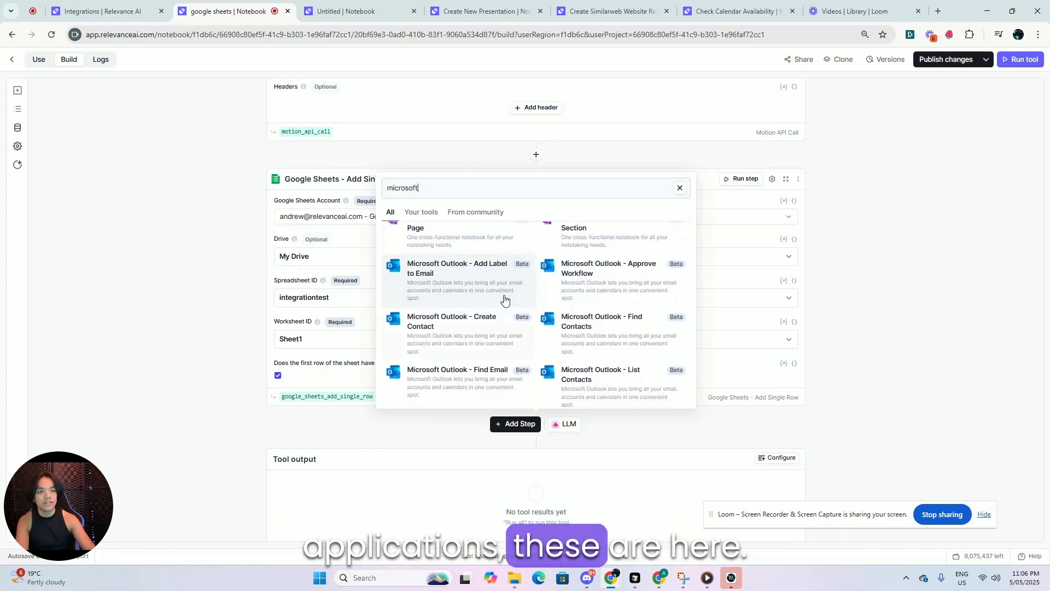
pyautogui.scroll(4, 569, 300)
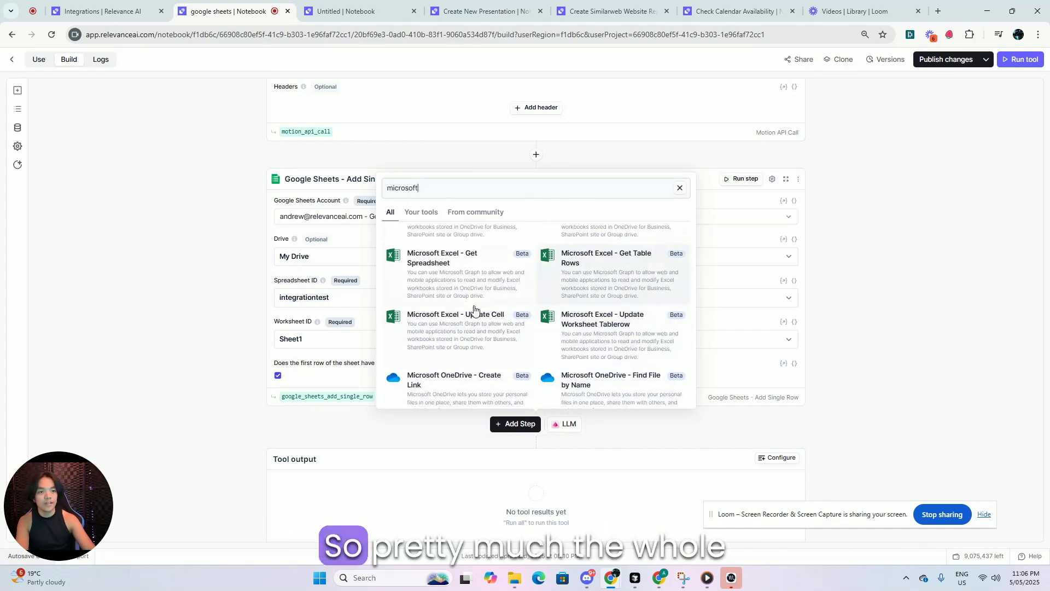
pyautogui.scroll(-8, 472, 323)
pyautogui.scroll(-6, 581, 309)
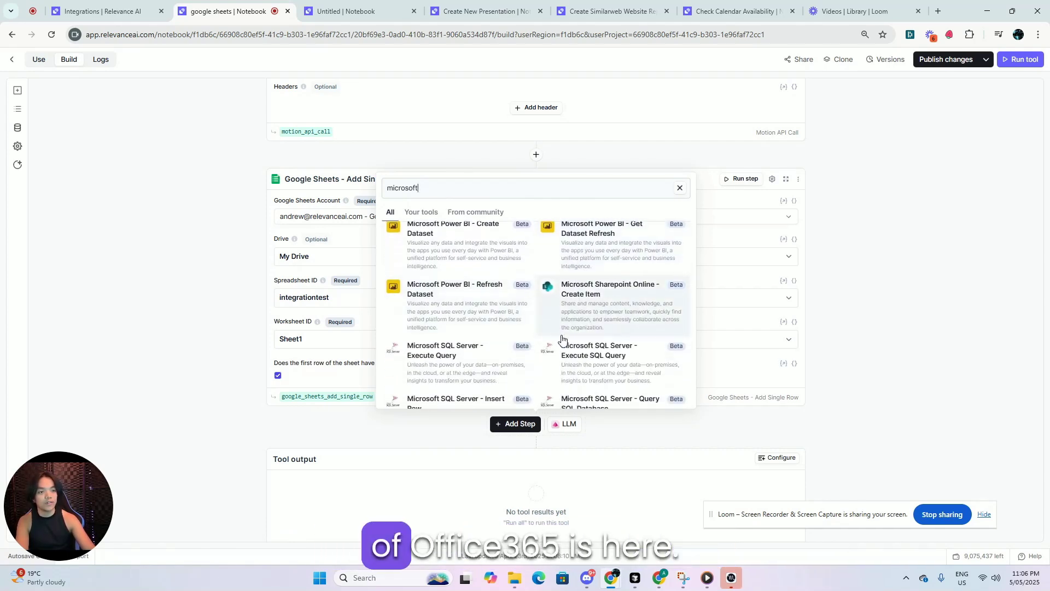
pyautogui.scroll(-5, 549, 278)
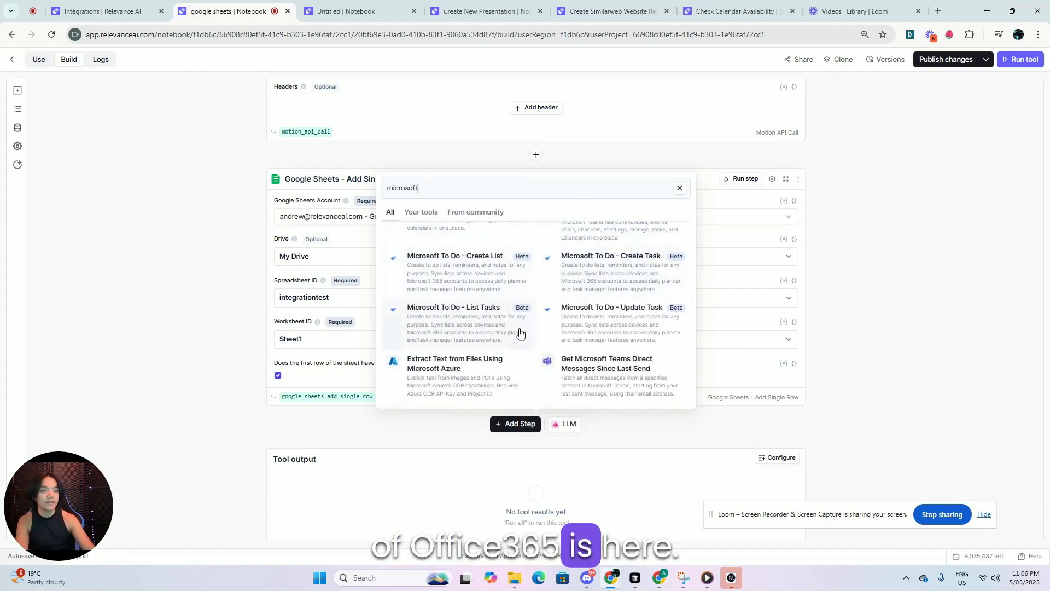
pyautogui.click(182, 366)
pyautogui.scroll(-1, 370, 318)
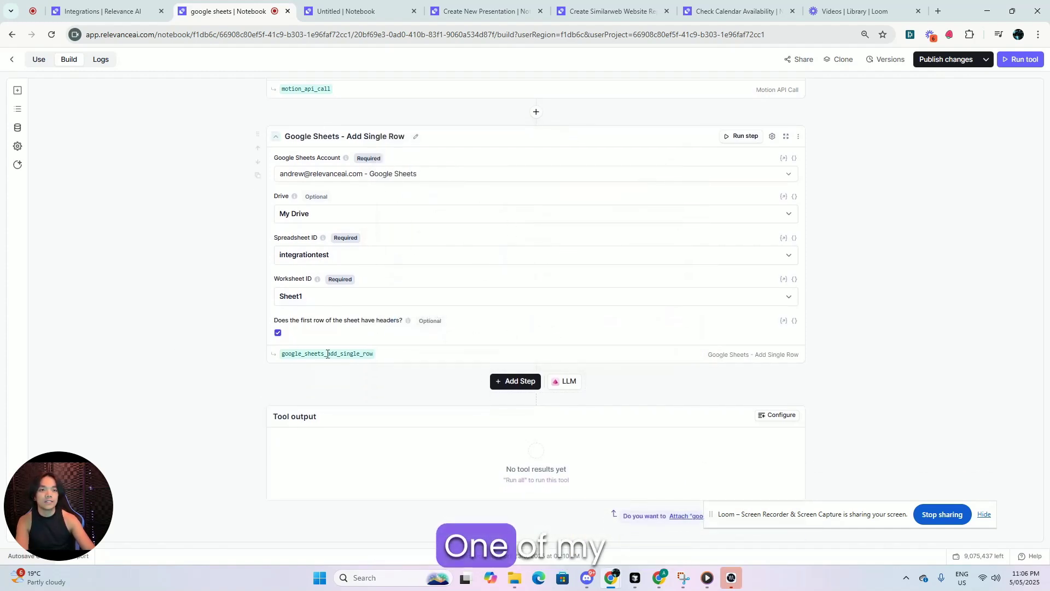
pyautogui.scroll(7, 394, 254)
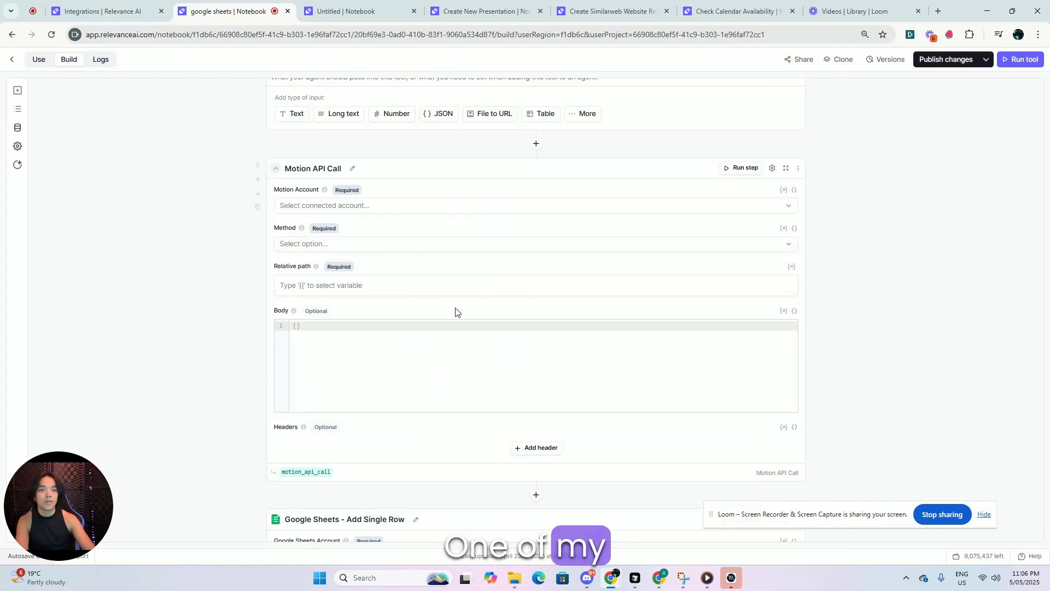
pyautogui.scroll(2, 253, 405)
pyautogui.scroll(-7, 265, 382)
pyautogui.scroll(6, 265, 375)
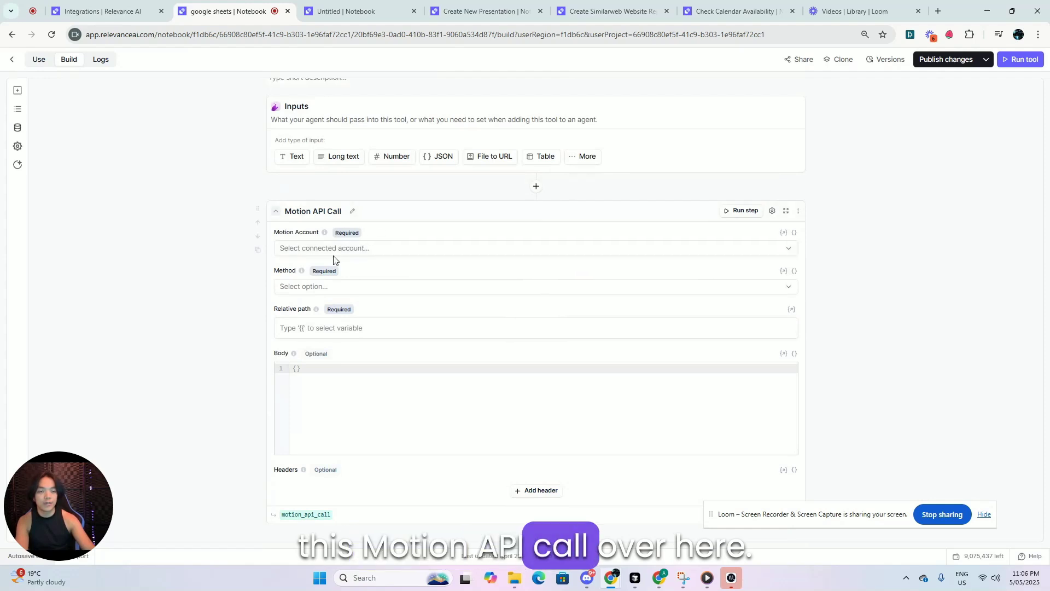
pyautogui.scroll(-8, 377, 230)
pyautogui.scroll(6, 394, 210)
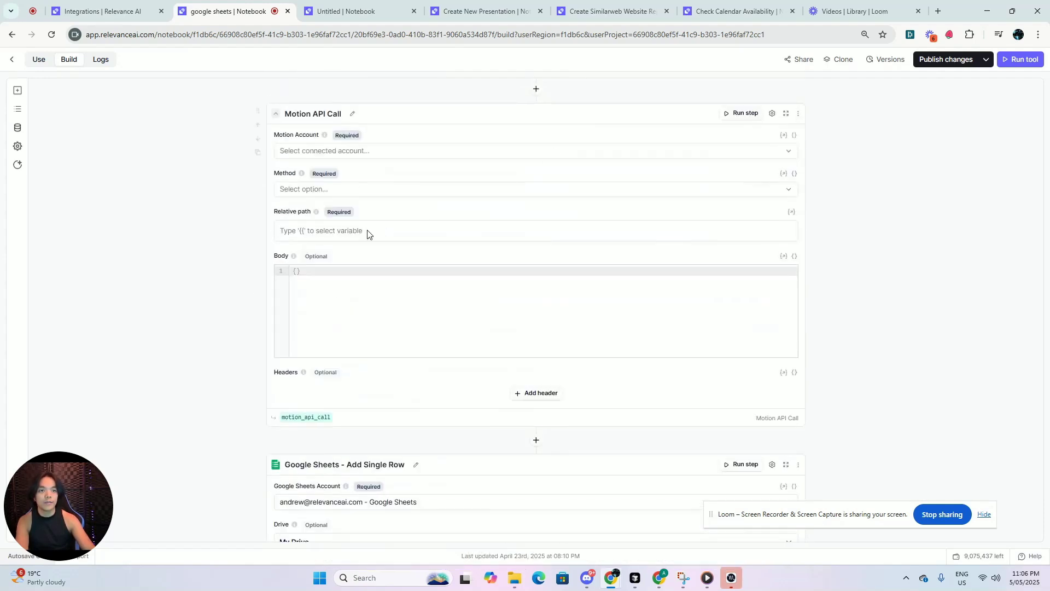
pyautogui.scroll(-6, 439, 277)
pyautogui.scroll(4, 436, 279)
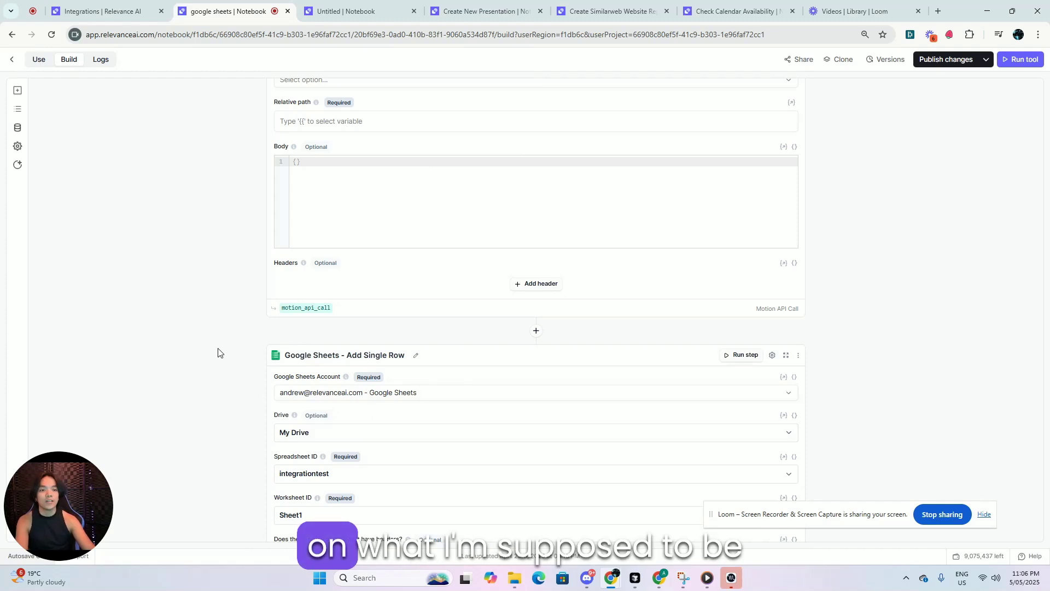
pyautogui.scroll(-4, 460, 260)
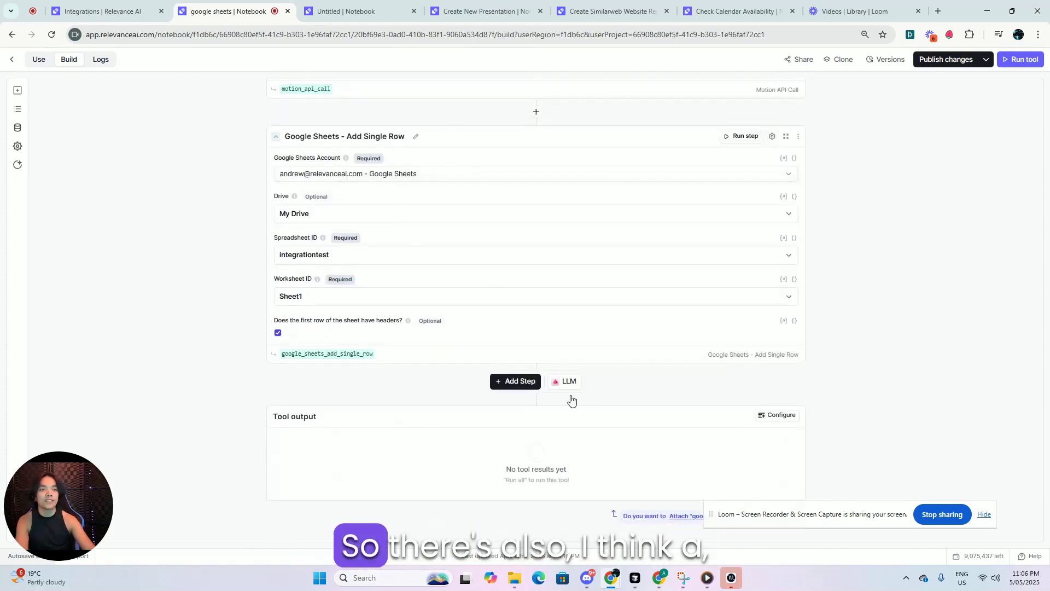
# Add a Pushcut API Call step to the google sheets tool and check its request methods without choosing one.
pyautogui.click(515, 387)
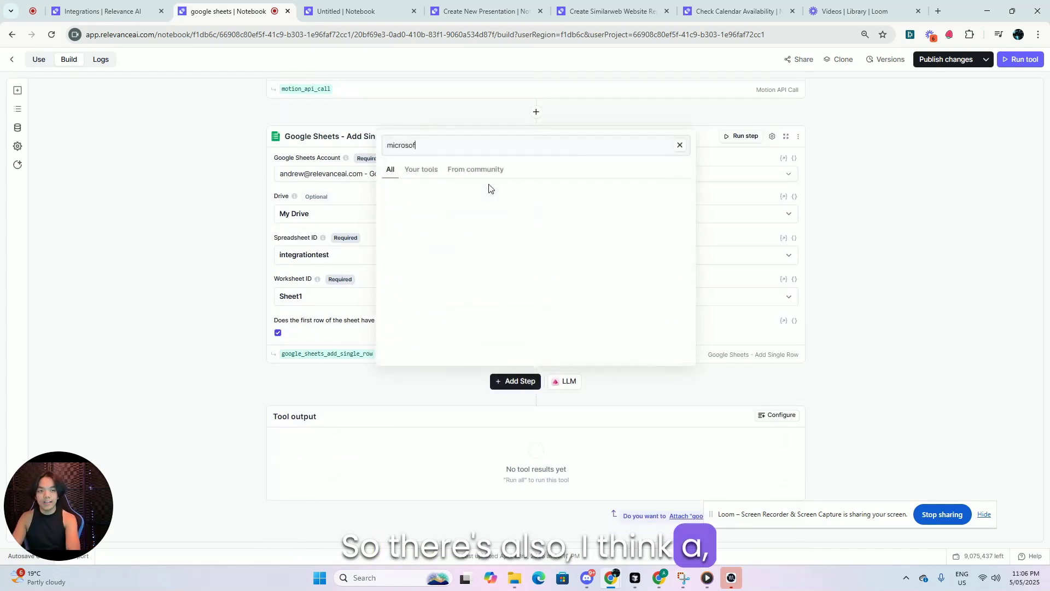
pyautogui.write('pushcut')
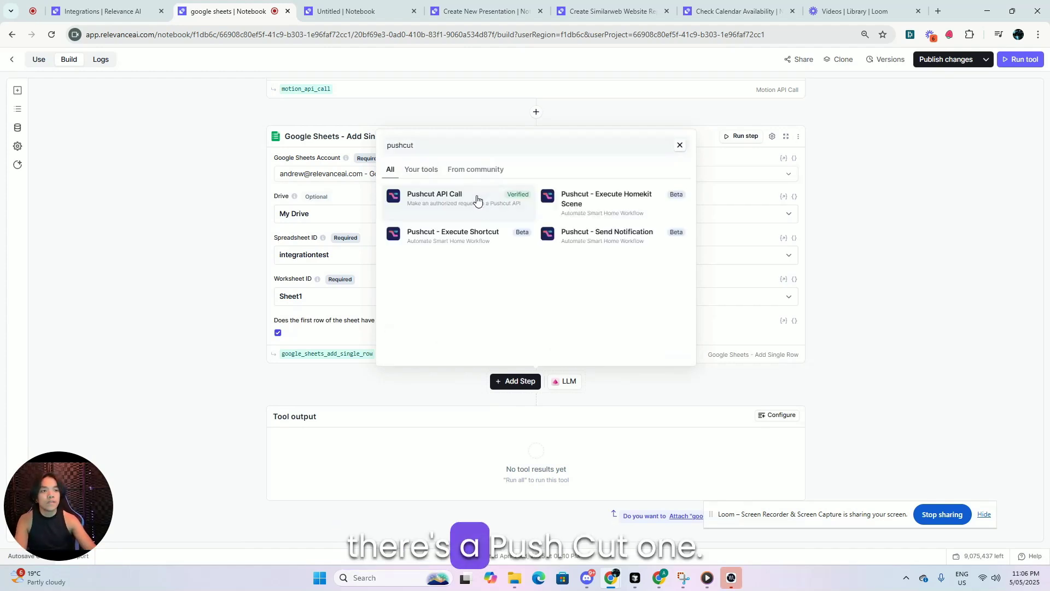
pyautogui.click(476, 200)
pyautogui.click(420, 325)
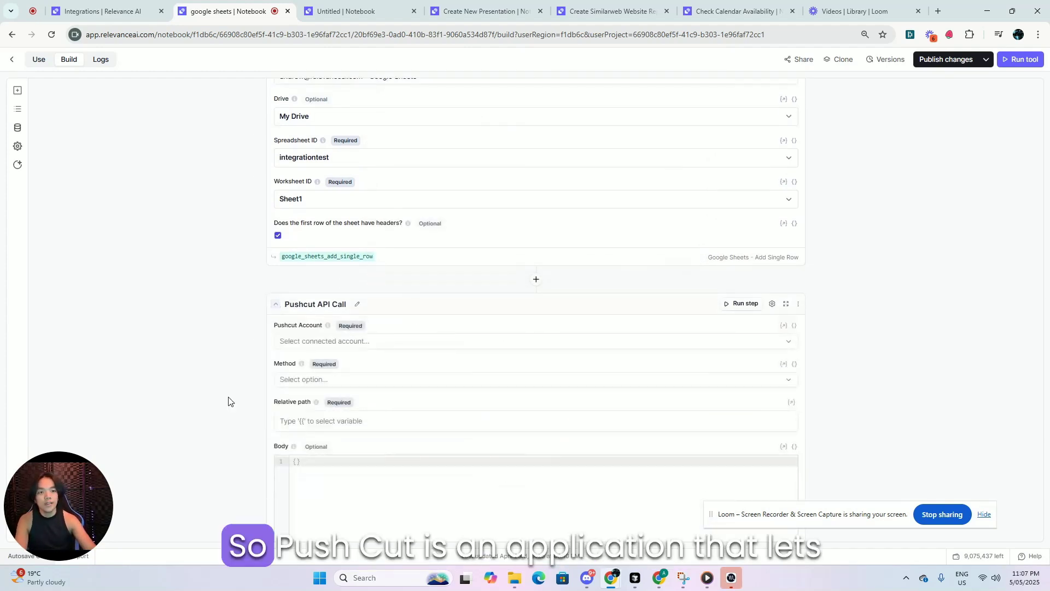
pyautogui.scroll(-3, 385, 294)
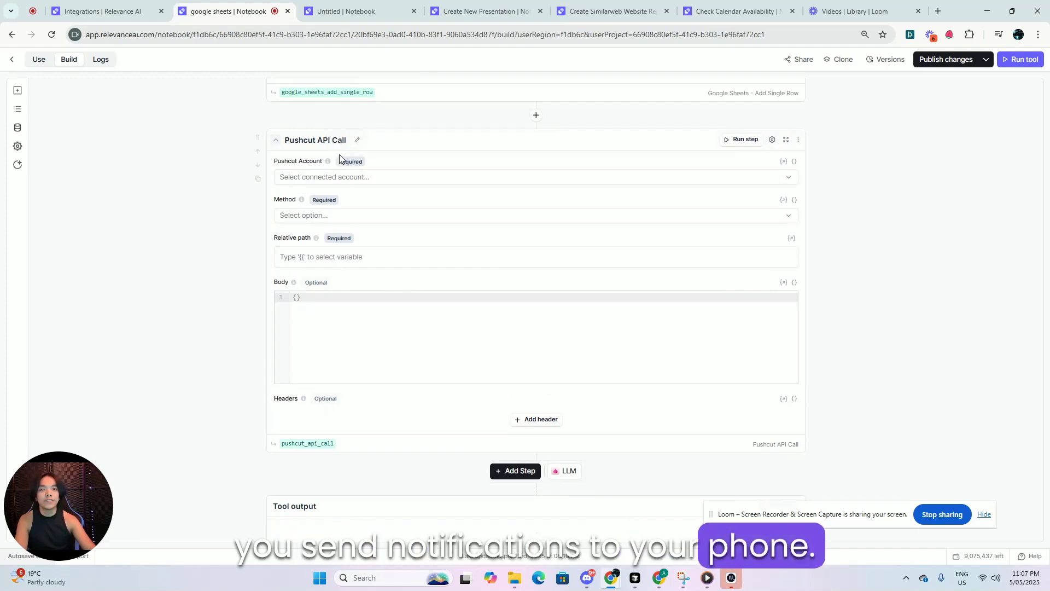
pyautogui.scroll(2, 352, 180)
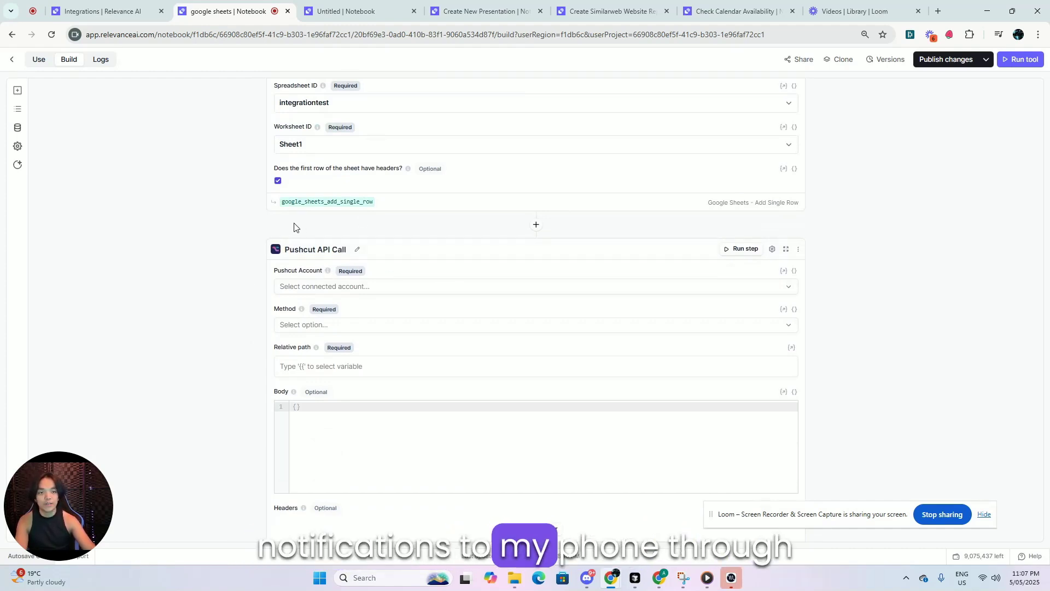
pyautogui.click(347, 326)
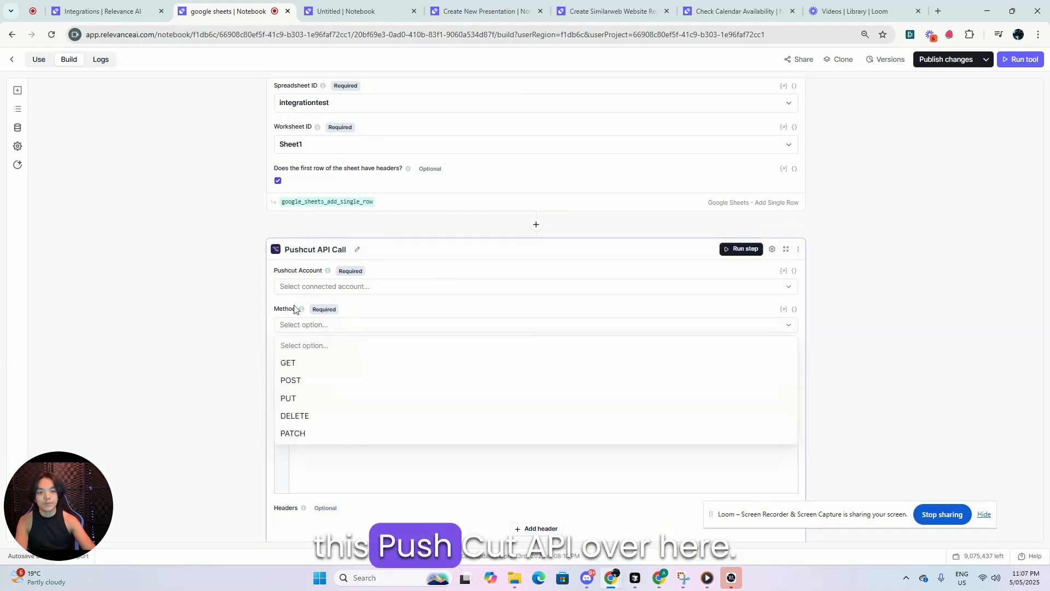
pyautogui.press('Escape')
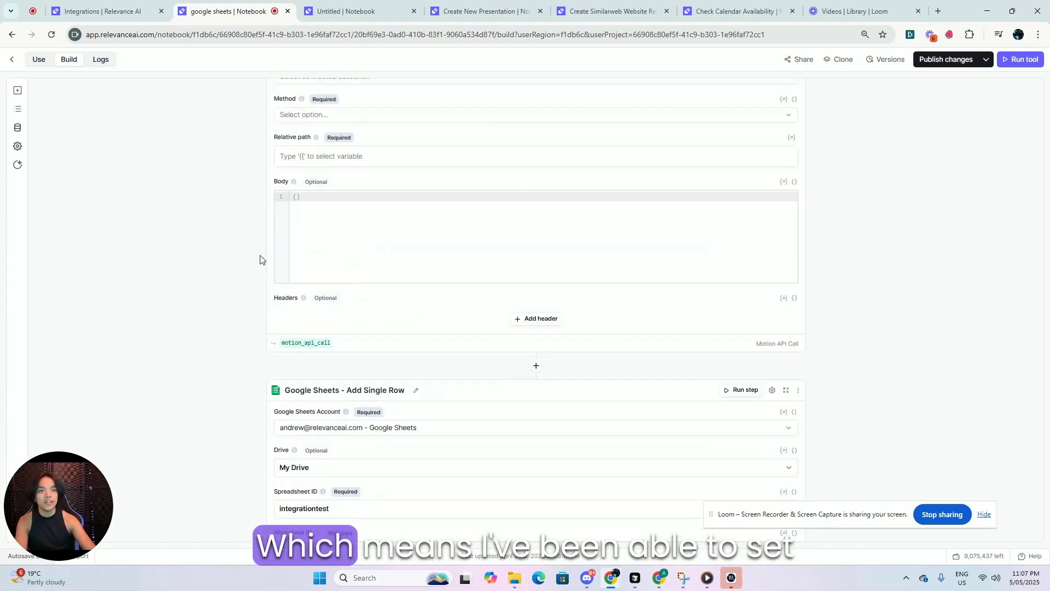
# Delete the Pushcut API Call step from the tool again.
pyautogui.scroll(4, 164, 372)
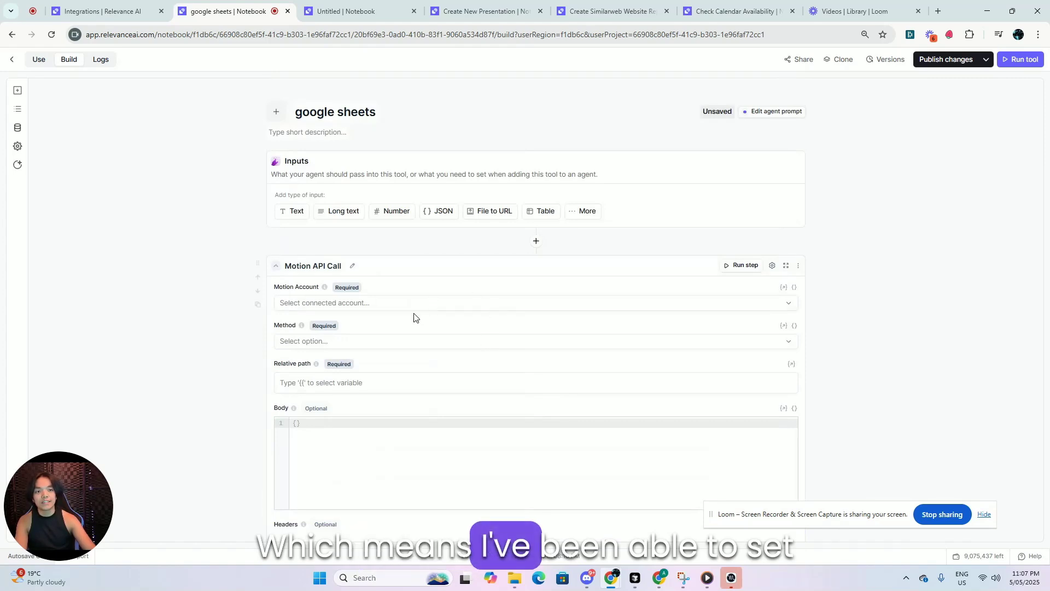
pyautogui.scroll(-3, 417, 293)
pyautogui.scroll(3, 418, 292)
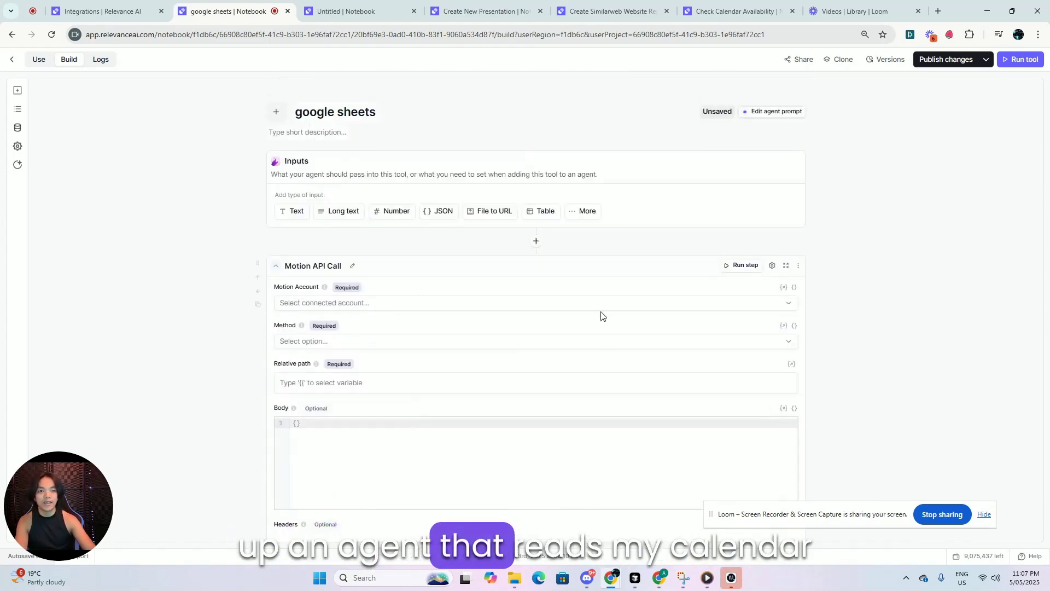
pyautogui.scroll(-3, 383, 364)
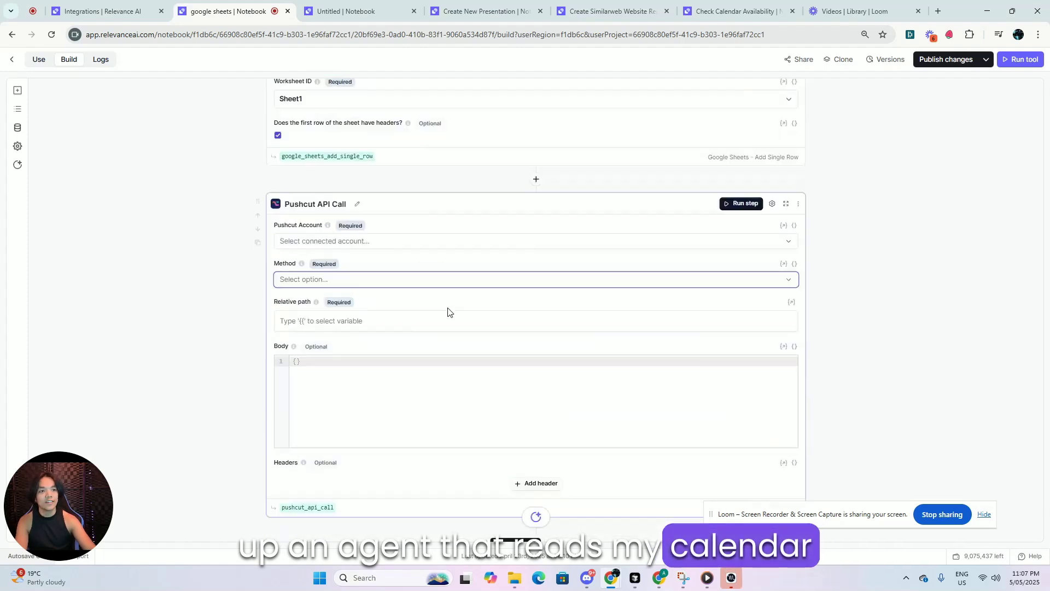
pyautogui.scroll(1, 471, 286)
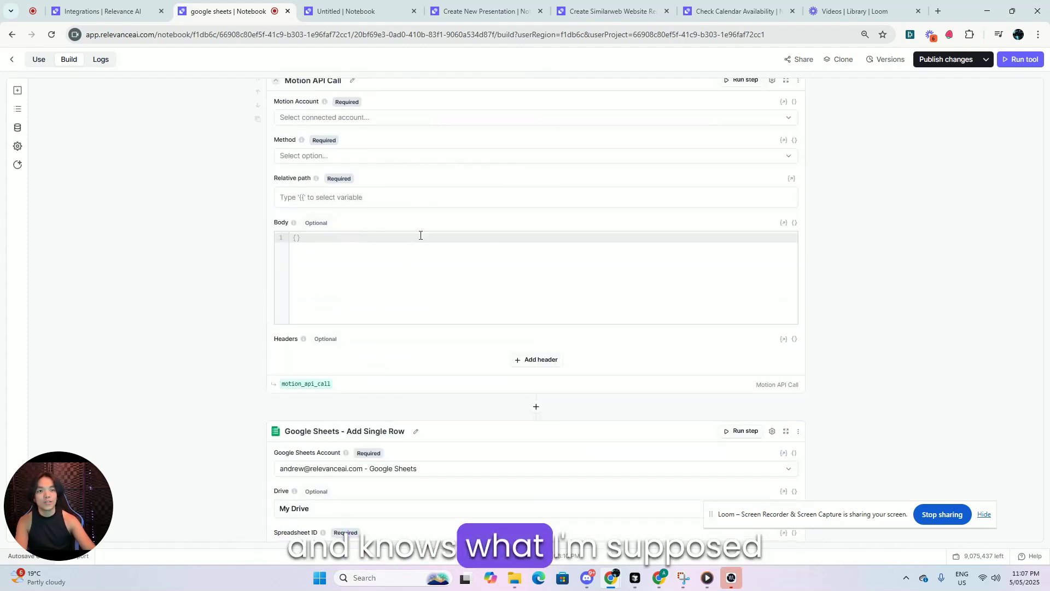
pyautogui.scroll(3, 422, 230)
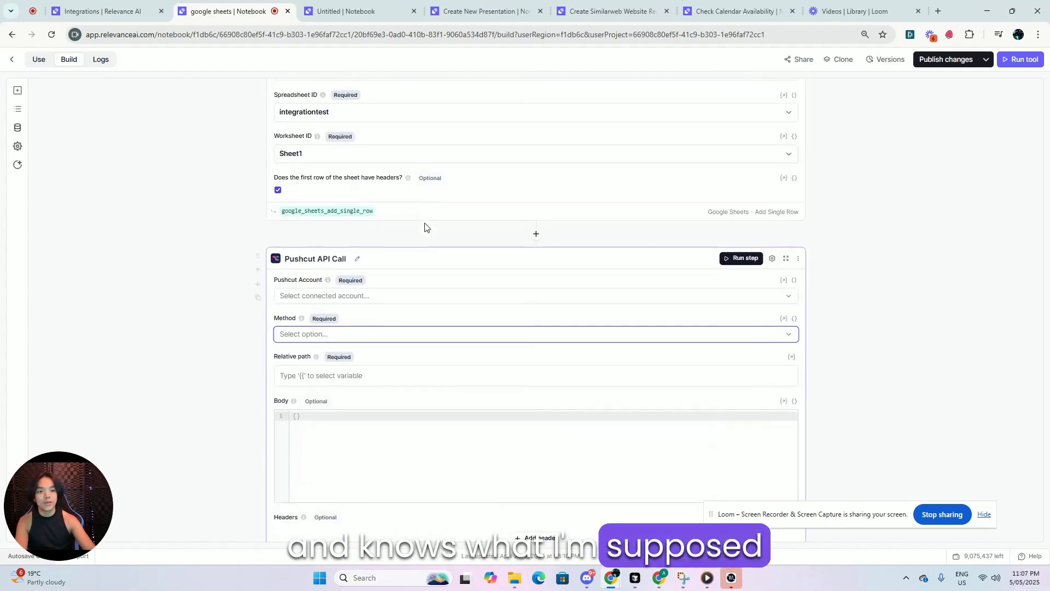
pyautogui.scroll(-5, 411, 190)
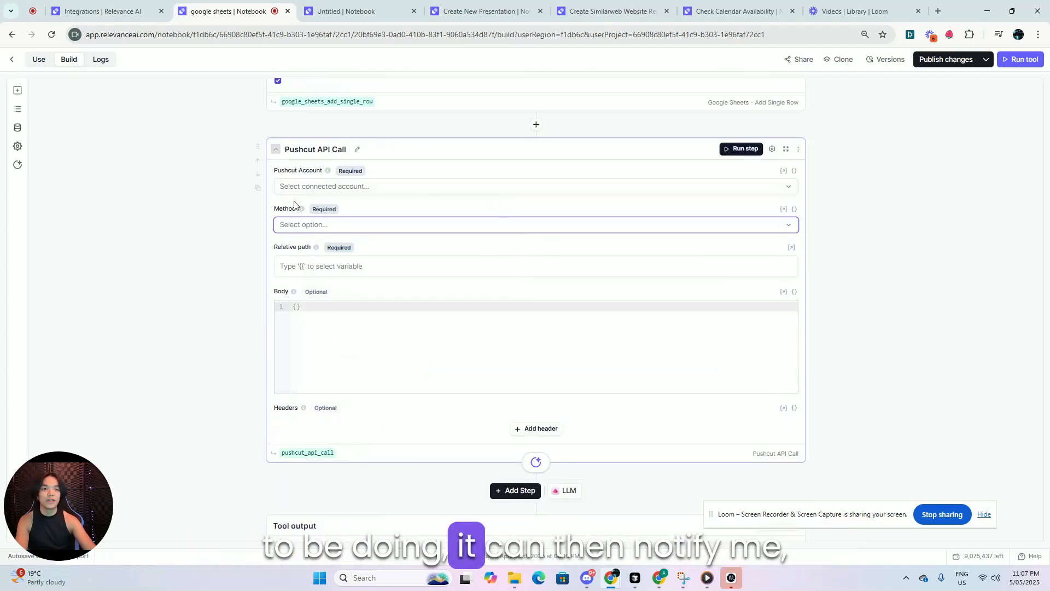
pyautogui.click(798, 148)
pyautogui.click(772, 215)
pyautogui.scroll(10, 363, 272)
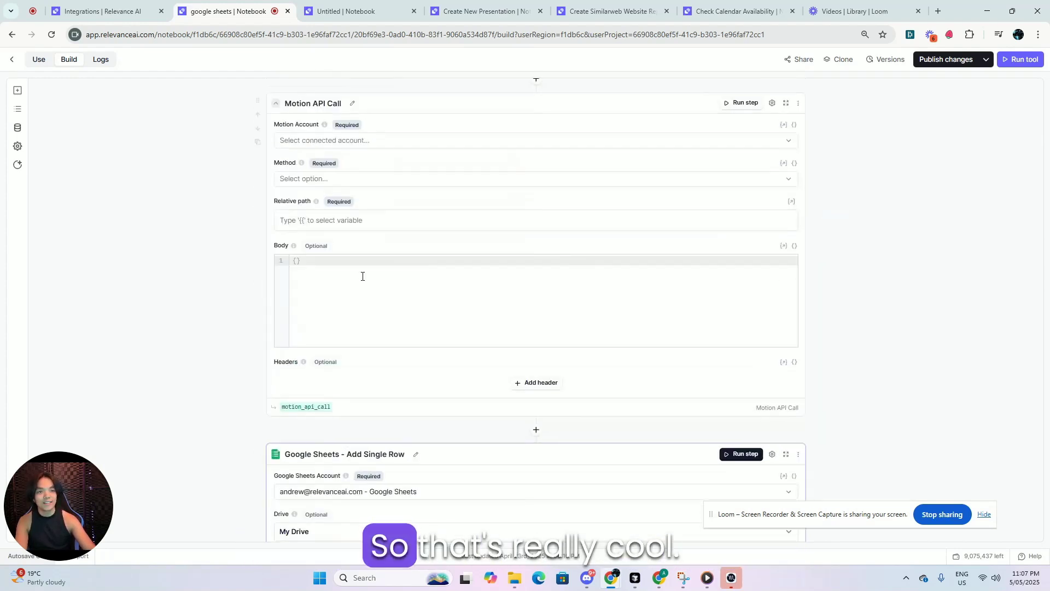
pyautogui.click(343, 6)
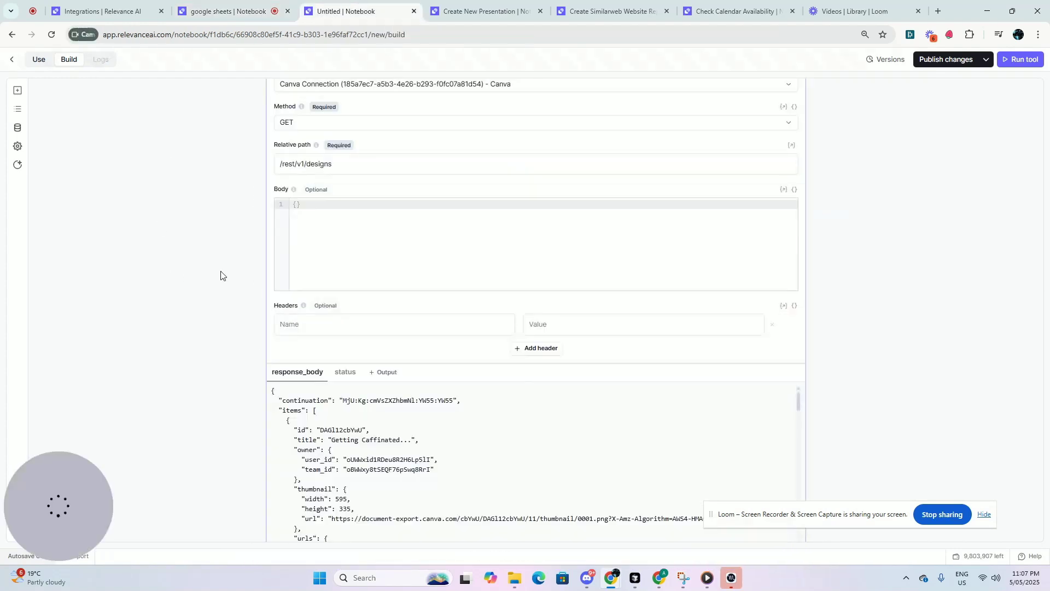
pyautogui.scroll(-3, 208, 266)
pyautogui.scroll(-3, 219, 255)
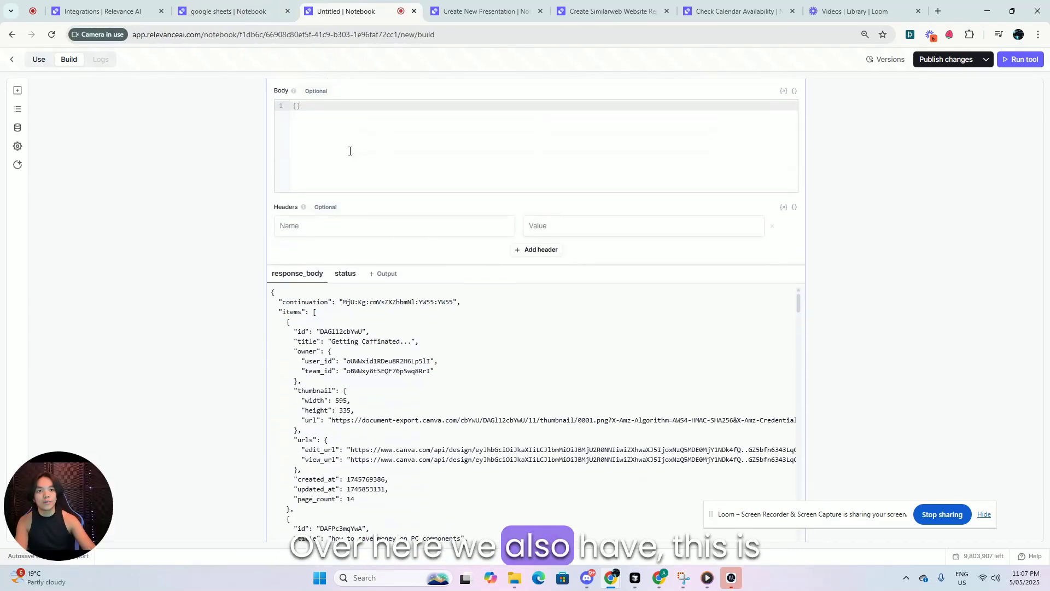
pyautogui.scroll(6, 240, 252)
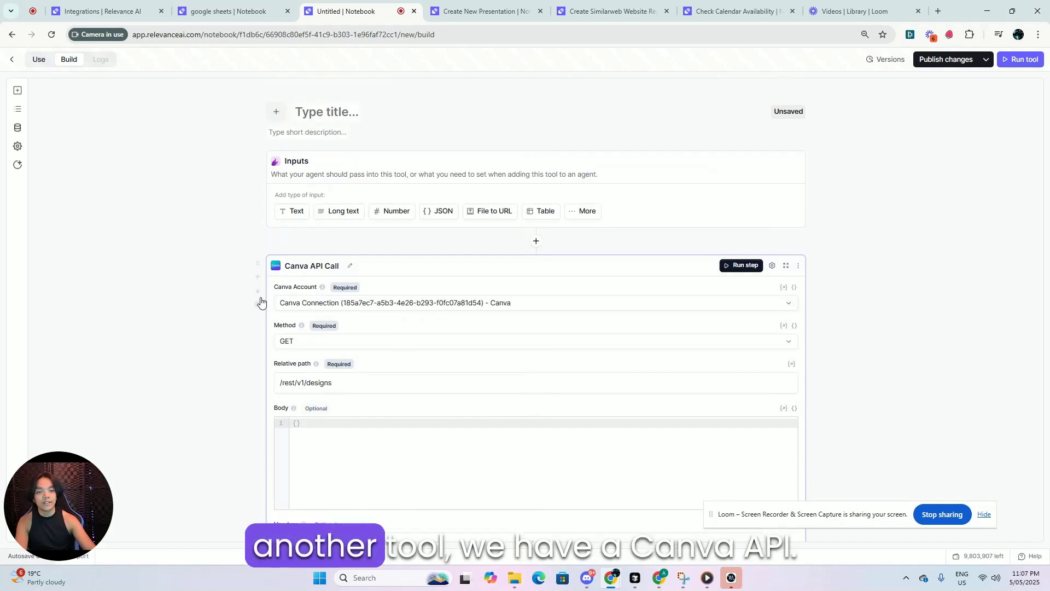
pyautogui.scroll(-6, 230, 352)
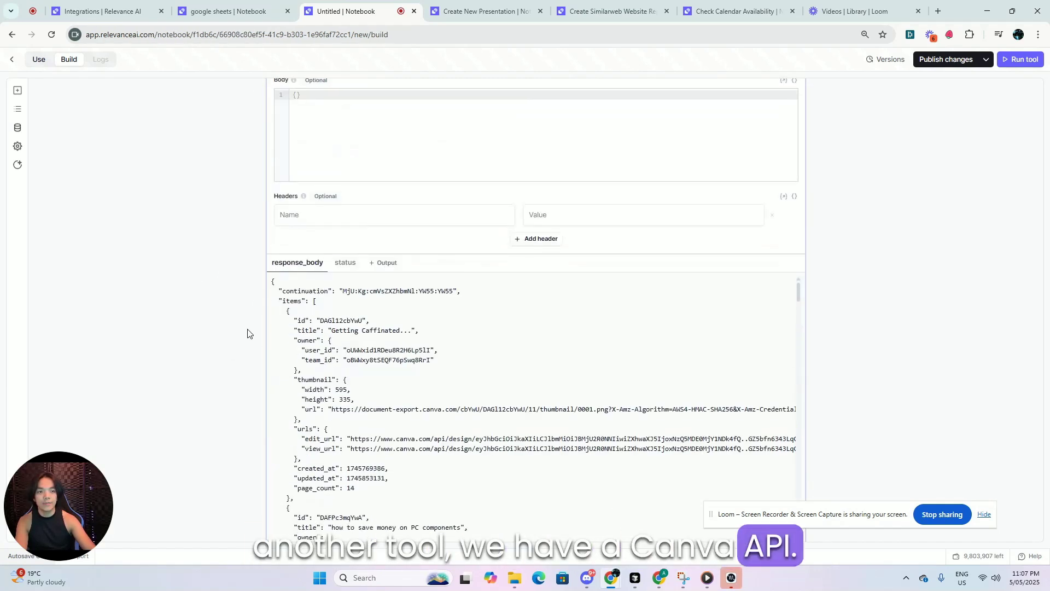
pyautogui.scroll(4, 389, 228)
pyautogui.tripleClick(383, 273)
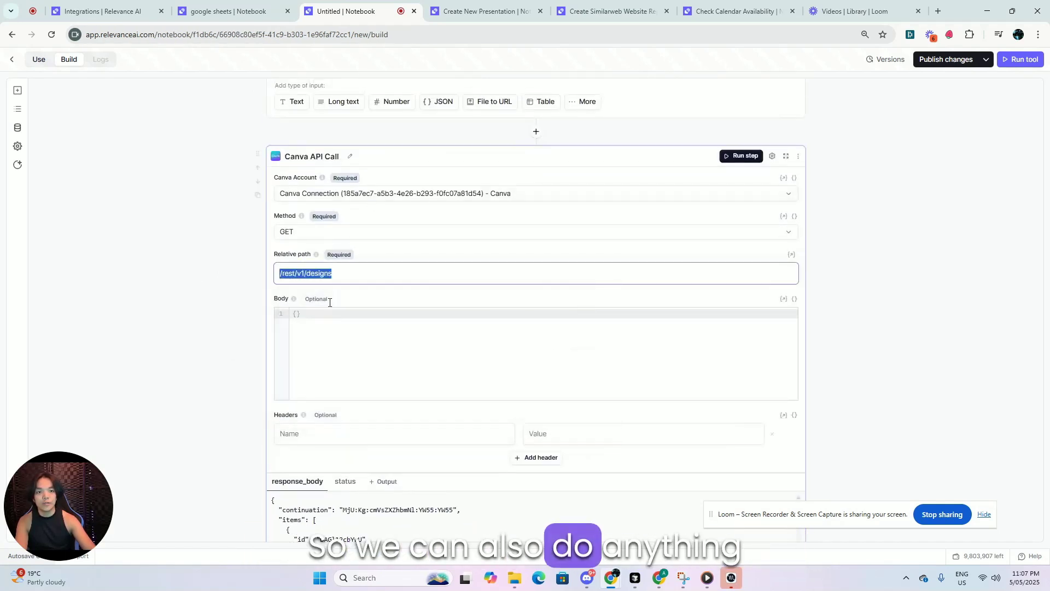
pyautogui.click(344, 273)
pyautogui.scroll(-6, 197, 312)
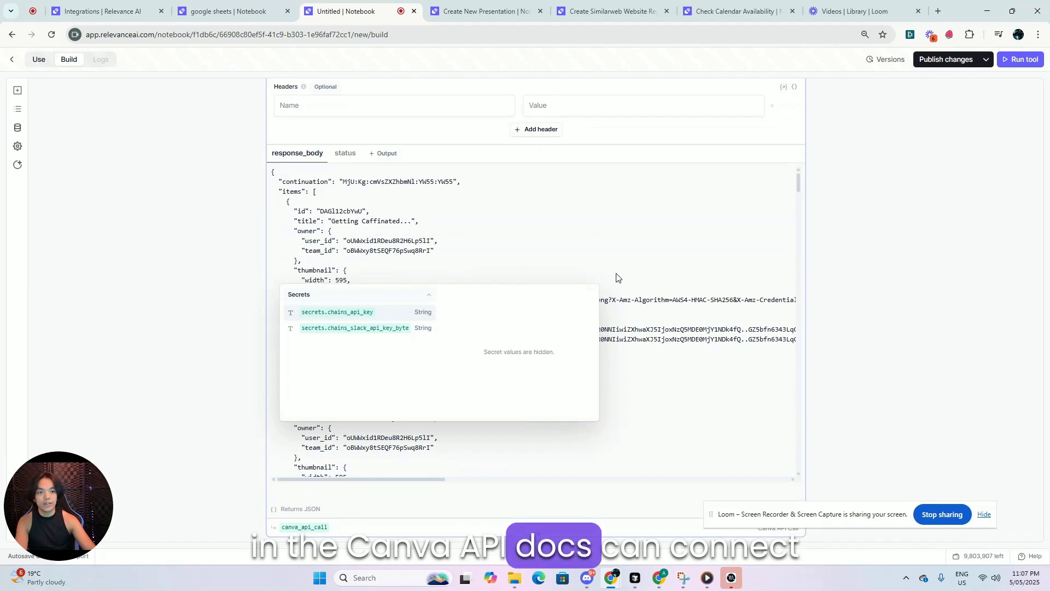
pyautogui.scroll(5, 401, 265)
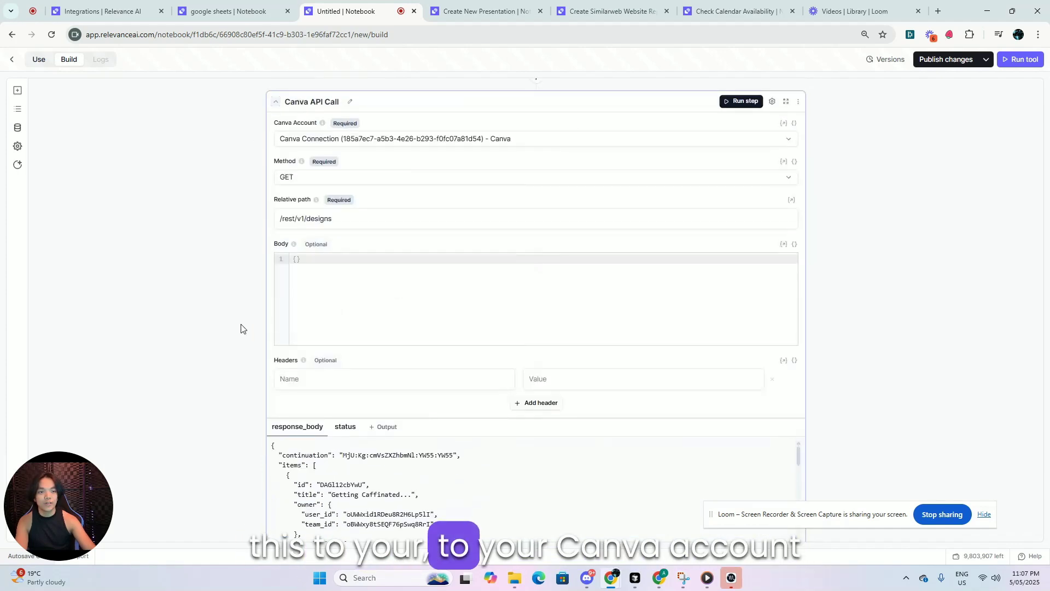
pyautogui.scroll(4, 385, 397)
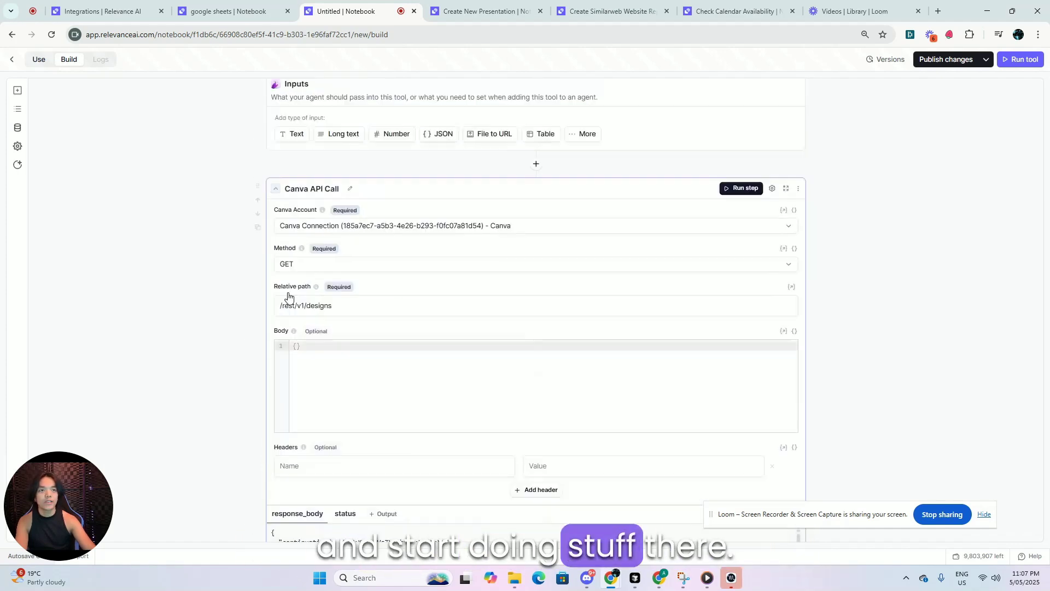
# Open the Create New Presentation tool and look over its Google Slides request body.
pyautogui.click(480, 11)
pyautogui.scroll(1, 207, 318)
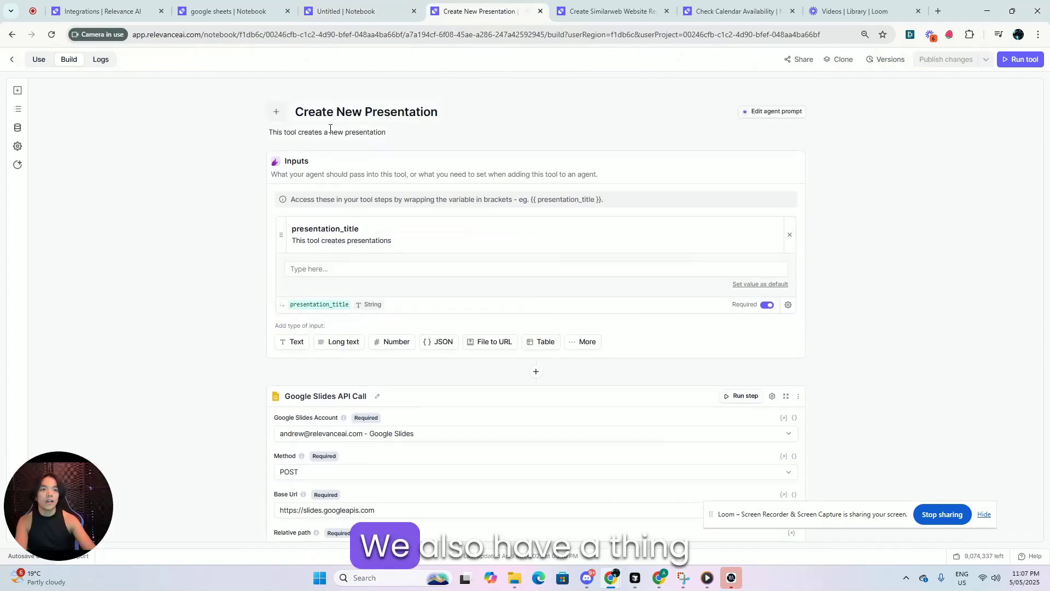
pyautogui.scroll(-6, 182, 264)
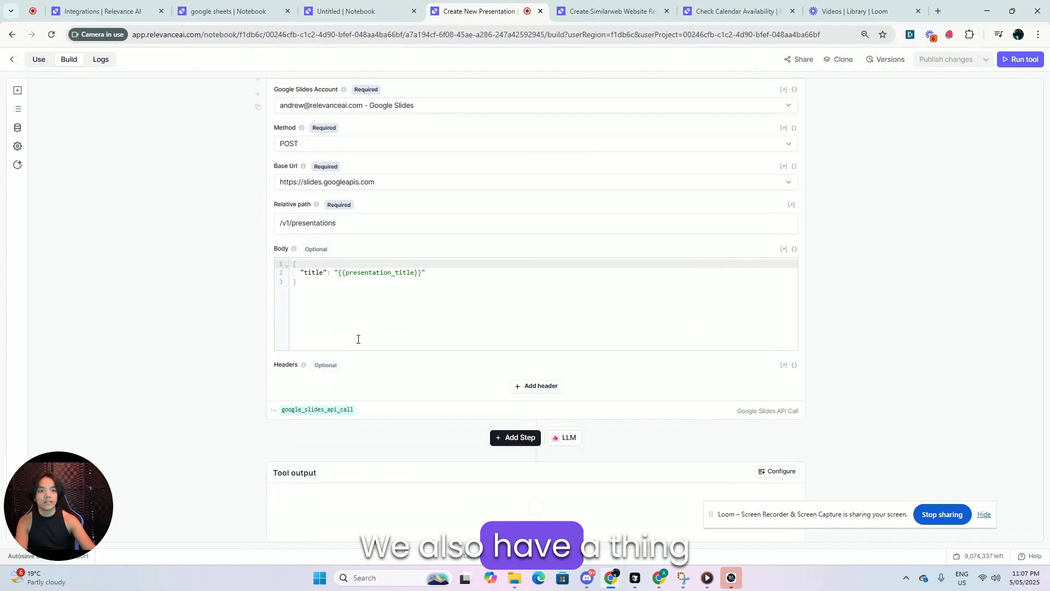
pyautogui.scroll(3, 358, 340)
pyautogui.moveTo(422, 478); pyautogui.dragTo(231, 390)
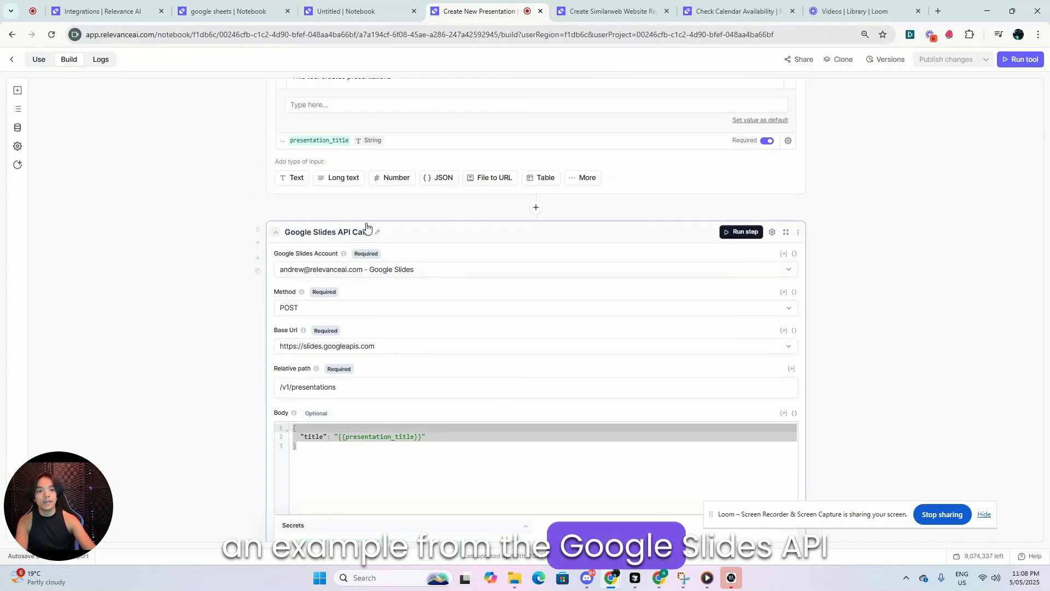
pyautogui.click(389, 459)
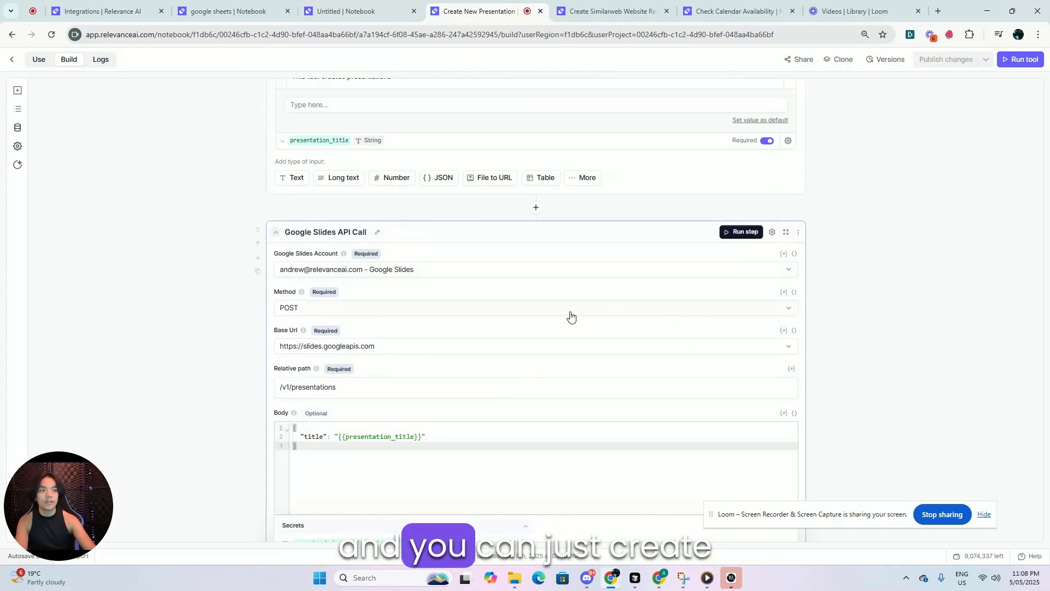
# In the Similarweb report tool, expand the Apify step's Input Settings and highlight the actor name.
pyautogui.click(610, 9)
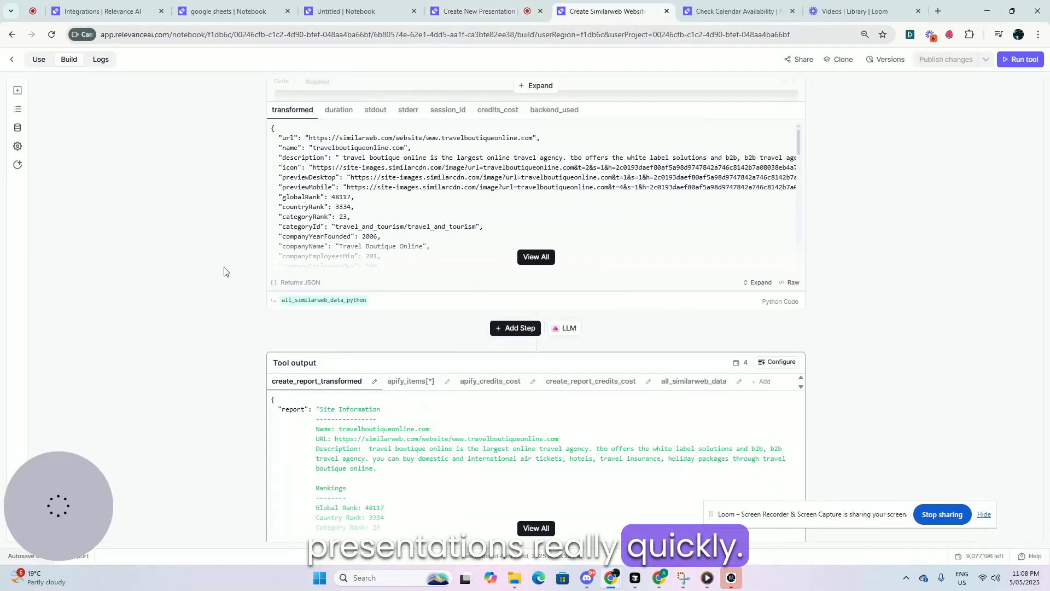
pyautogui.scroll(10, 265, 244)
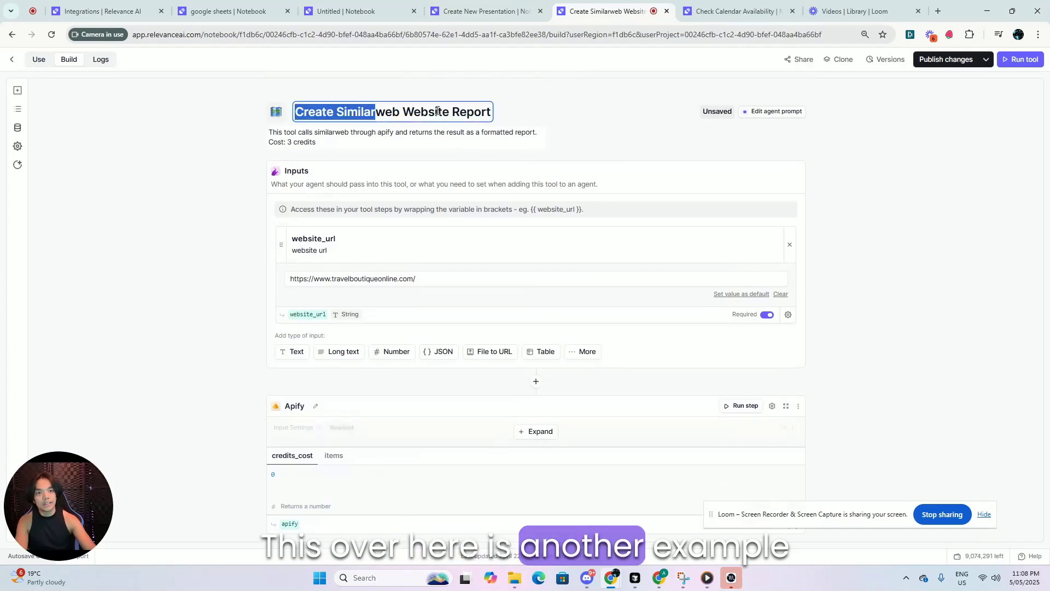
pyautogui.moveTo(437, 111); pyautogui.dragTo(492, 112)
pyautogui.scroll(-5, 369, 174)
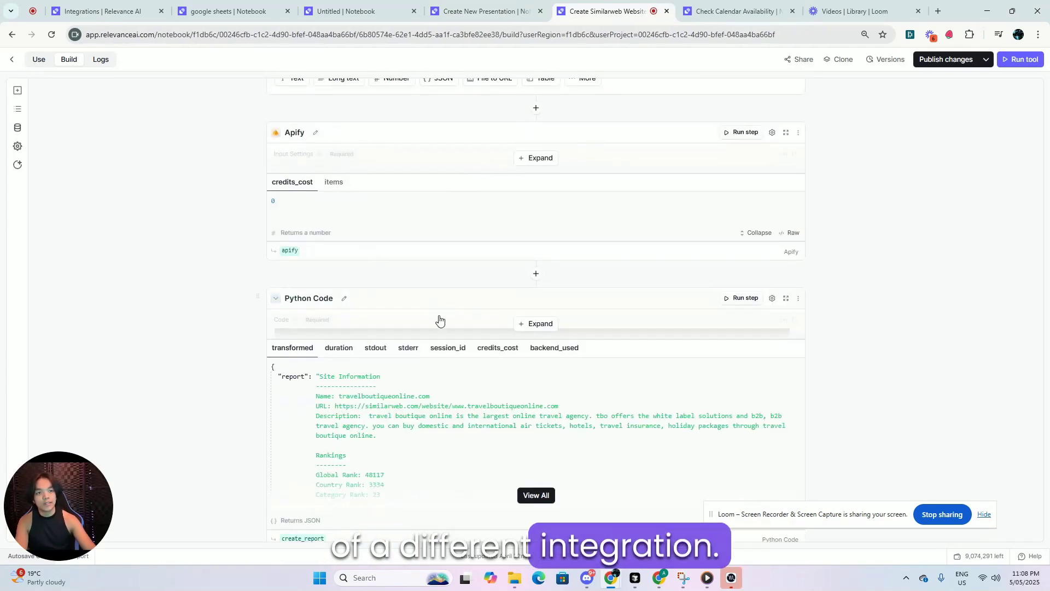
pyautogui.click(395, 151)
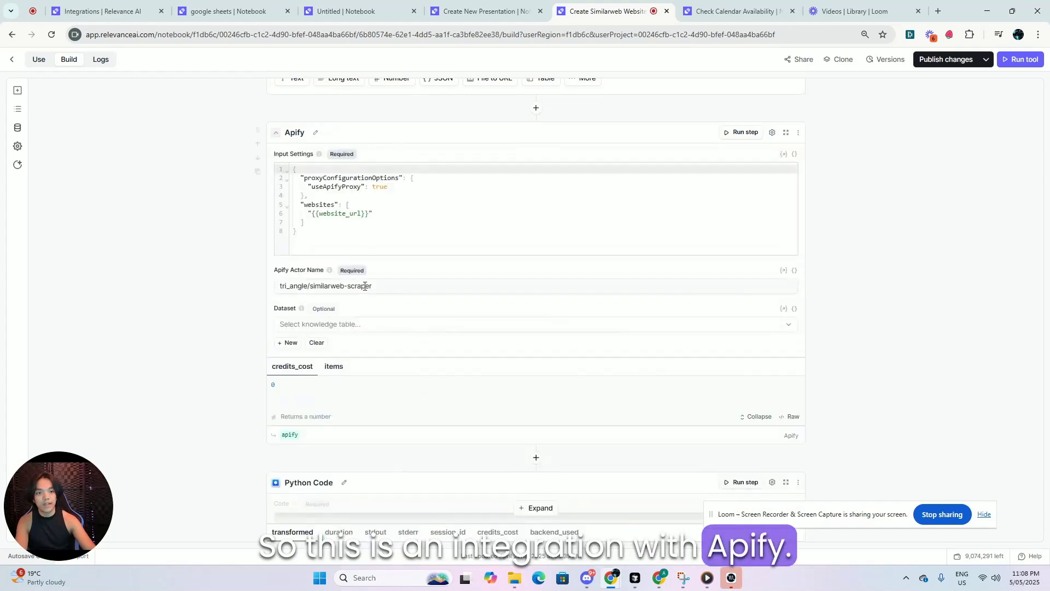
pyautogui.scroll(-1, 365, 285)
pyautogui.moveTo(396, 230); pyautogui.dragTo(265, 240)
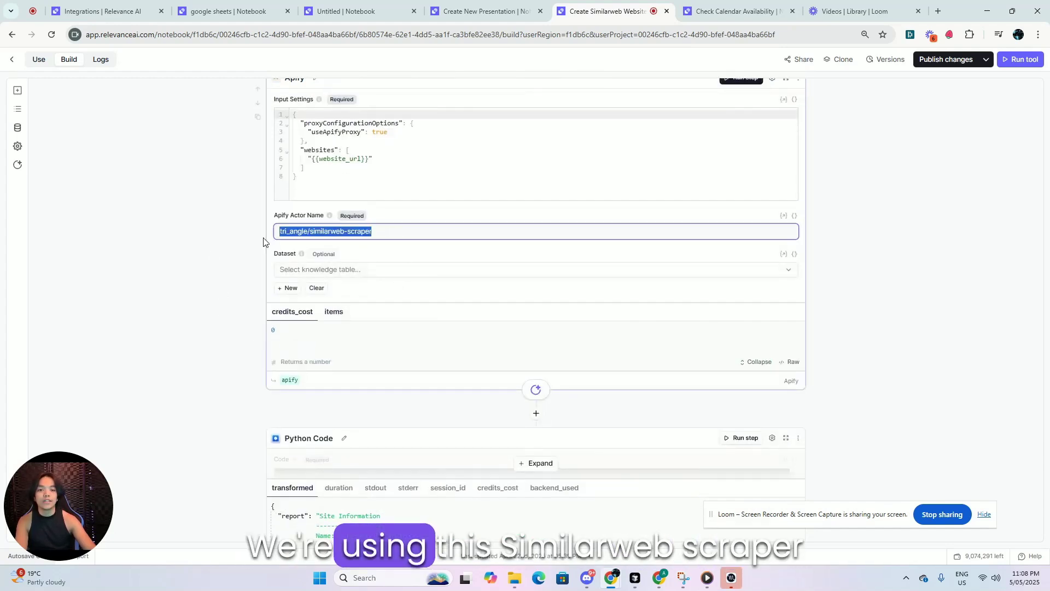
# Scroll down through the Python Code steps that build the report.
pyautogui.scroll(-10, 204, 347)
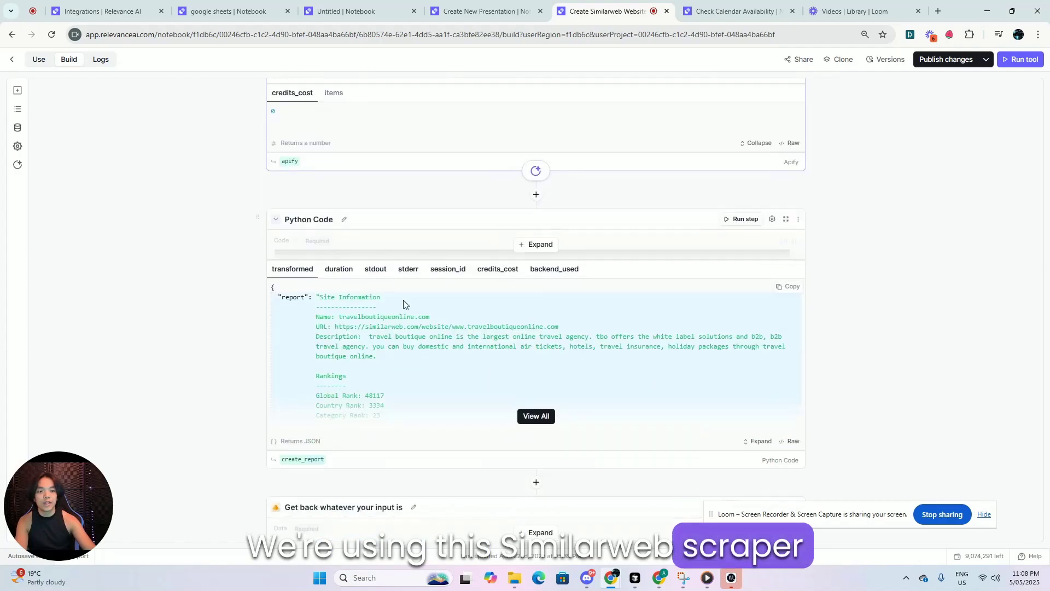
pyautogui.scroll(-4, 281, 370)
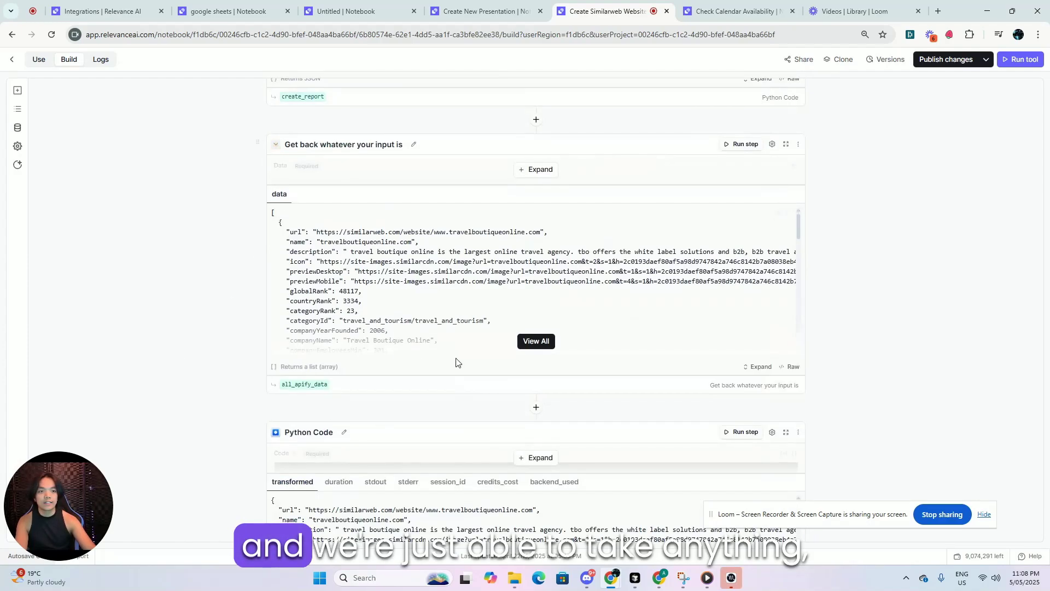
pyautogui.scroll(-6, 383, 369)
pyautogui.scroll(20, 418, 305)
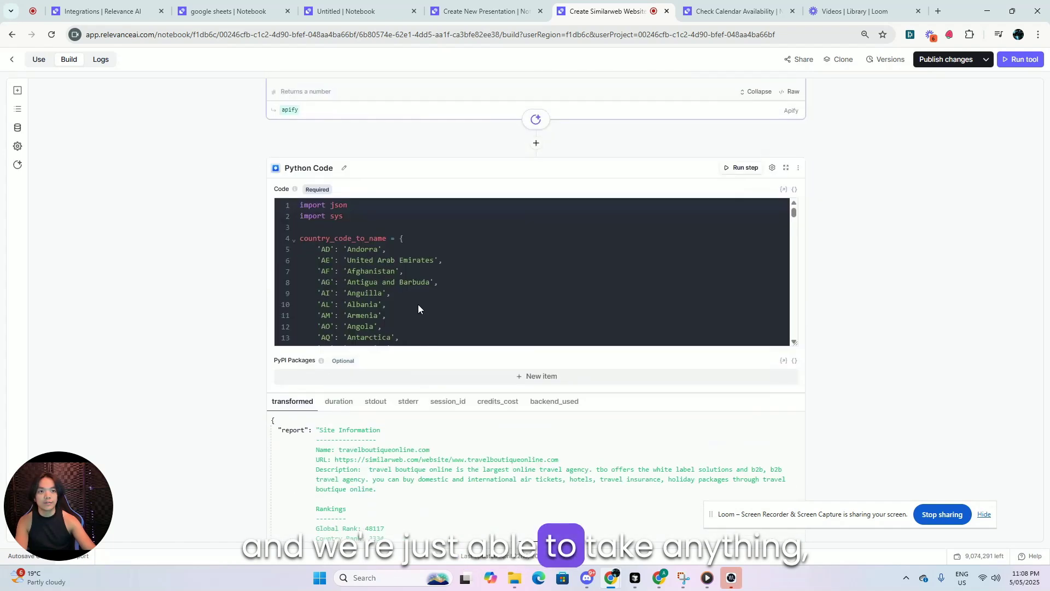
pyautogui.scroll(-4, 428, 358)
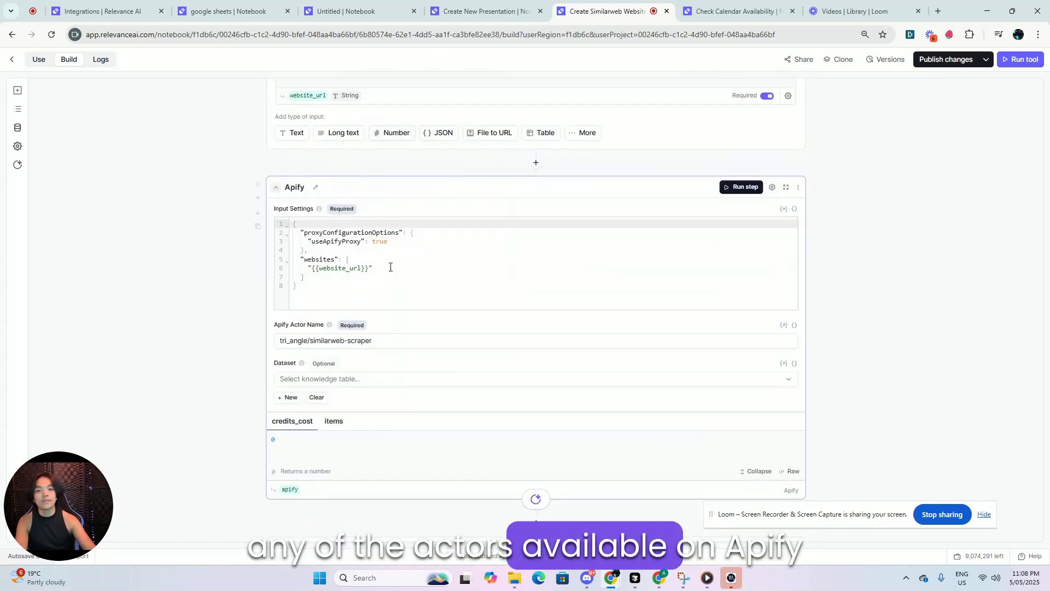
pyautogui.scroll(4, 187, 265)
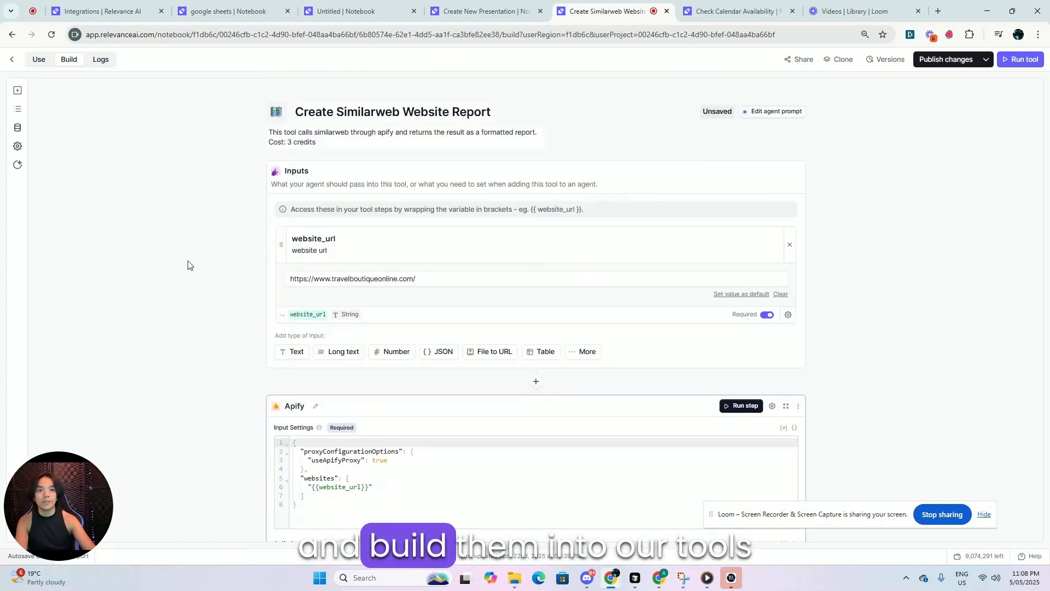
pyautogui.scroll(-5, 375, 285)
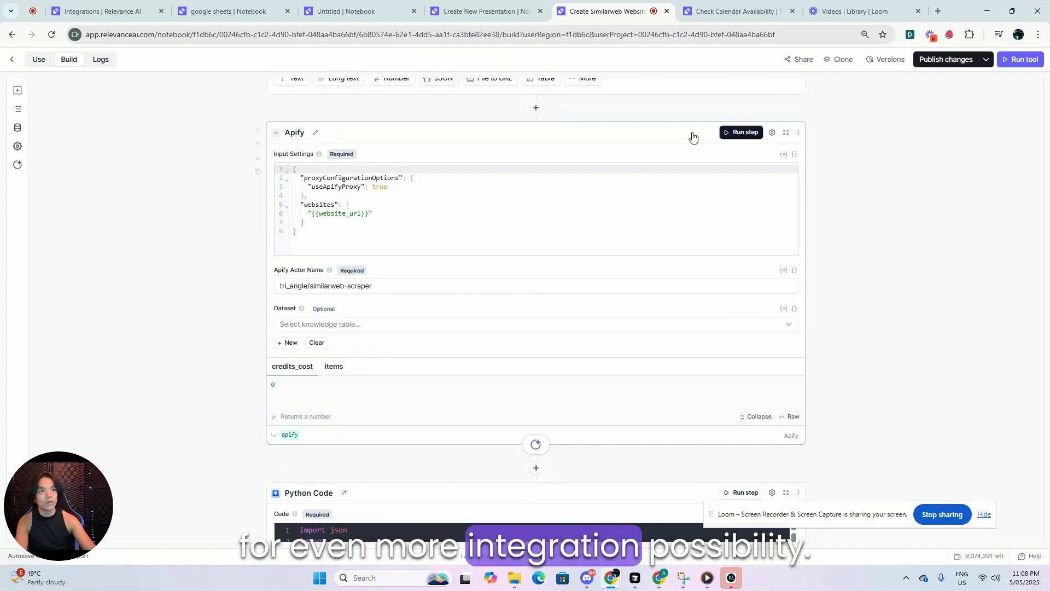
pyautogui.scroll(-6, 475, 242)
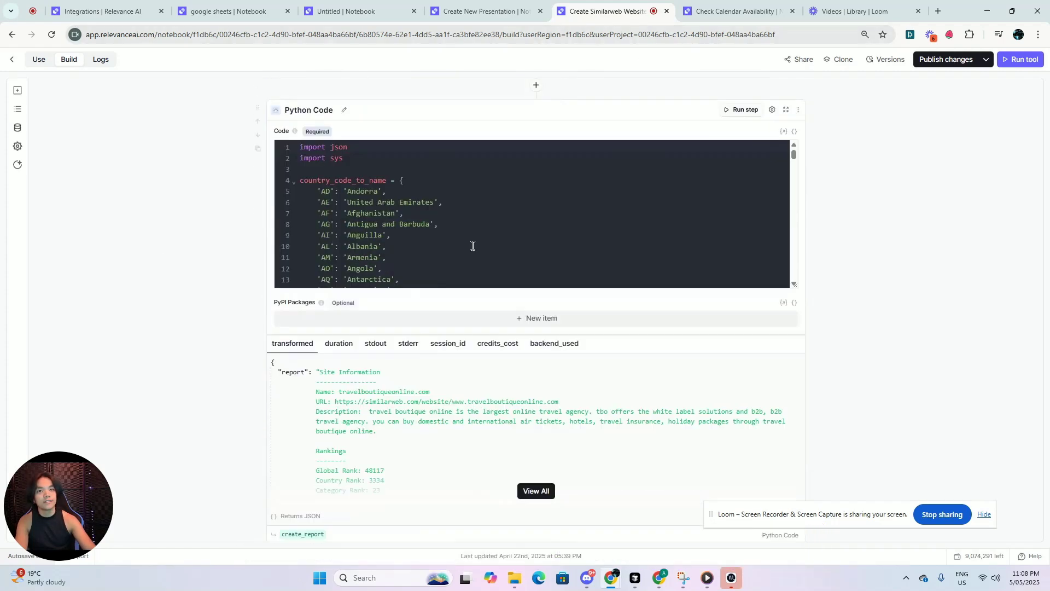
pyautogui.scroll(-11, 469, 237)
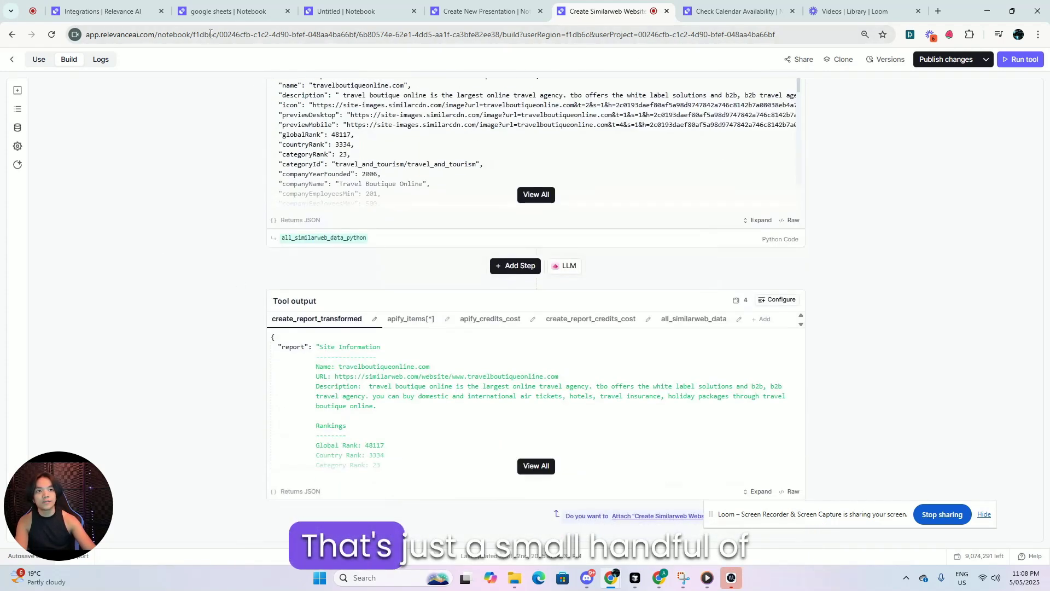
# Go to the Integrations page and scroll down to the end of the integrations list.
pyautogui.hotkey('ctrl', '2')
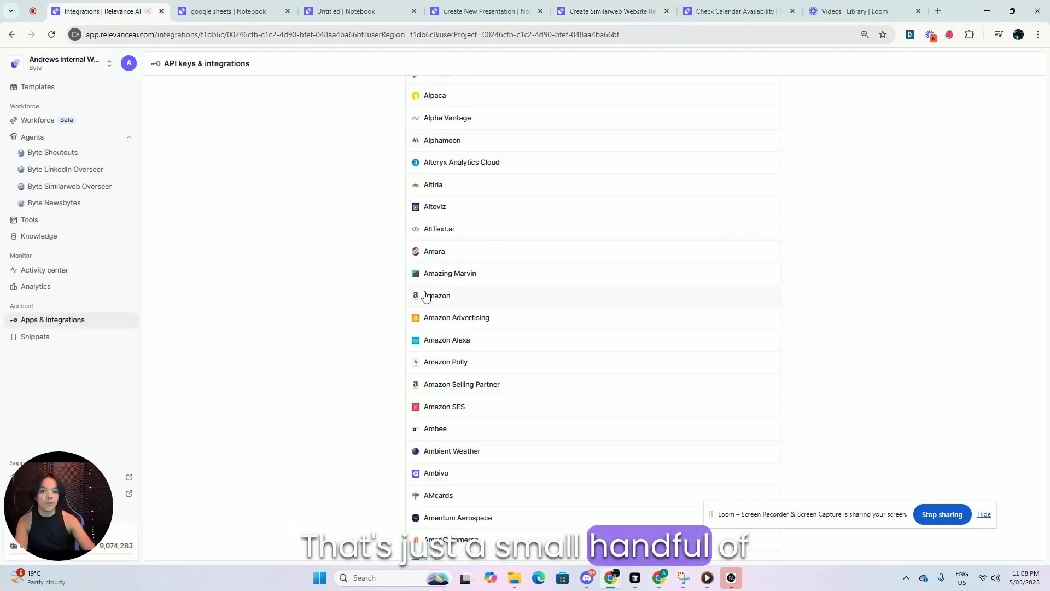
pyautogui.scroll(15, 436, 225)
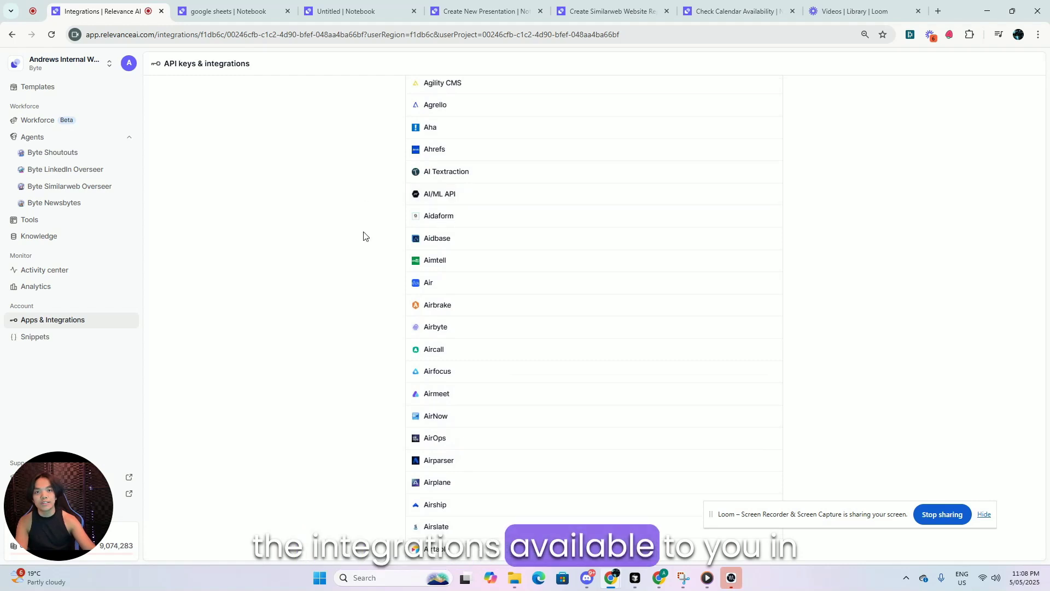
pyautogui.scroll(-13, 476, 240)
pyautogui.scroll(-20, 482, 232)
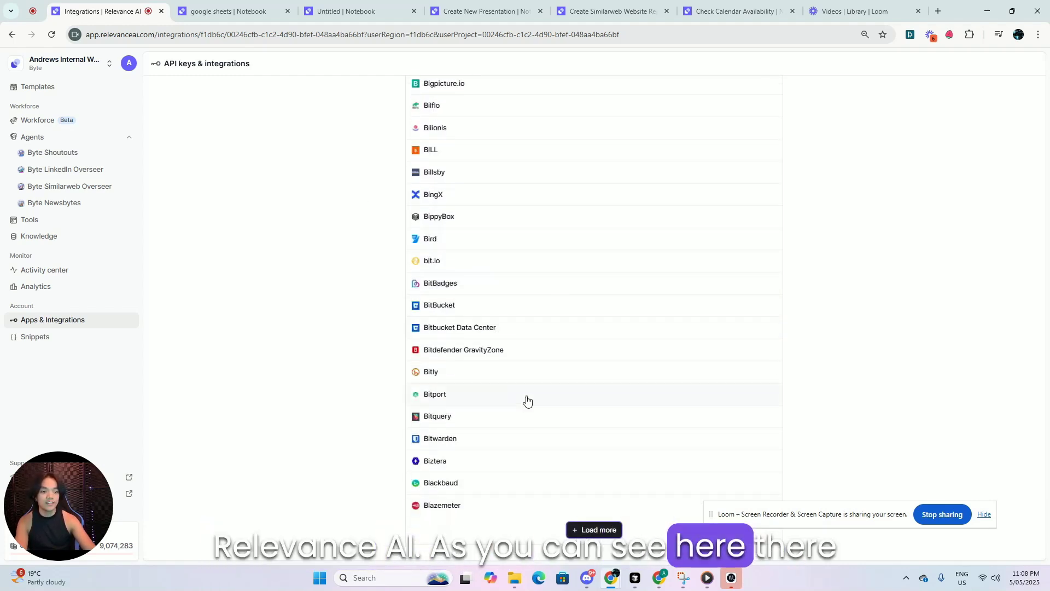
pyautogui.scroll(-8, 526, 397)
pyautogui.scroll(-8, 530, 434)
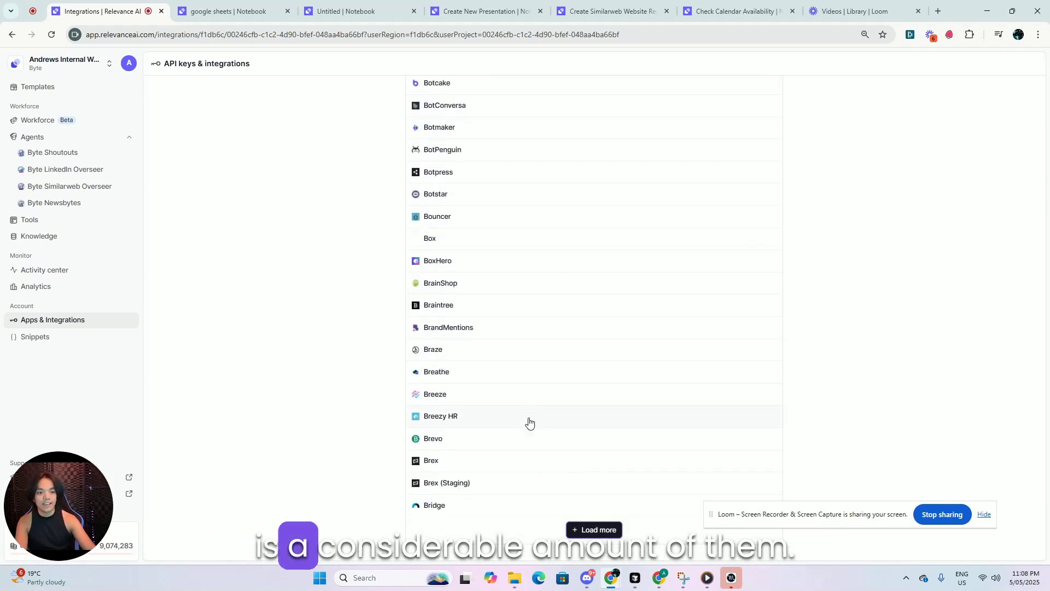
# Load more integrations into the list, then scroll back through the API keys list.
pyautogui.click(590, 530)
pyautogui.scroll(-7, 535, 405)
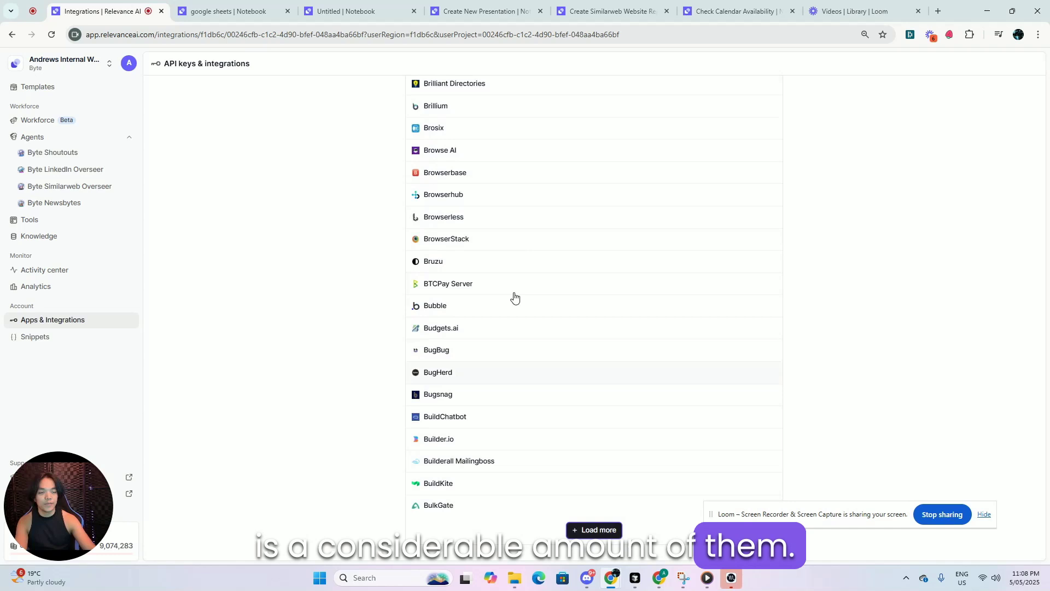
pyautogui.scroll(-8, 513, 297)
pyautogui.scroll(20, 661, 312)
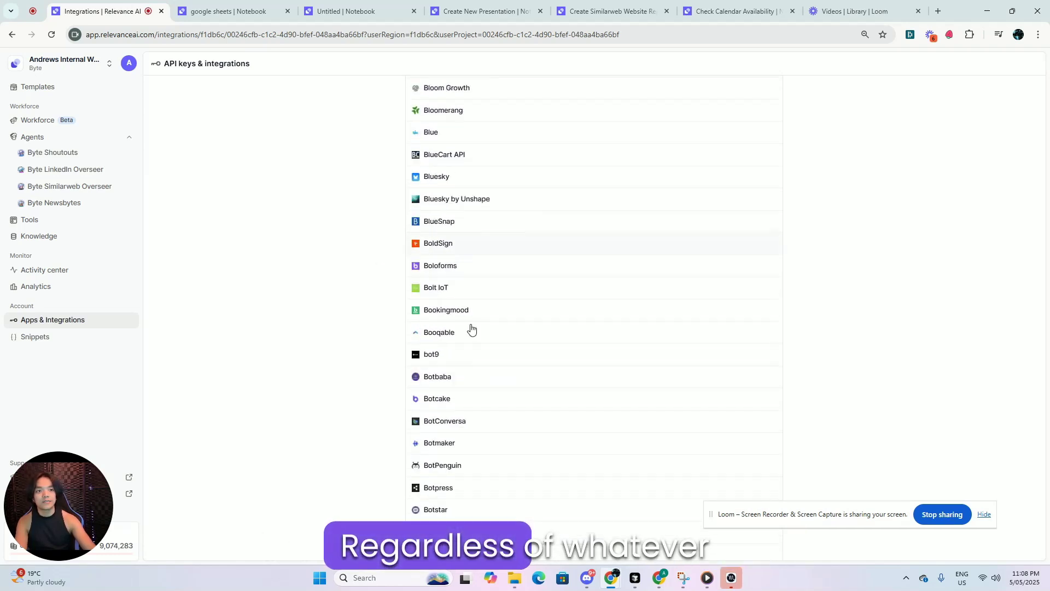
pyautogui.scroll(11, 742, 218)
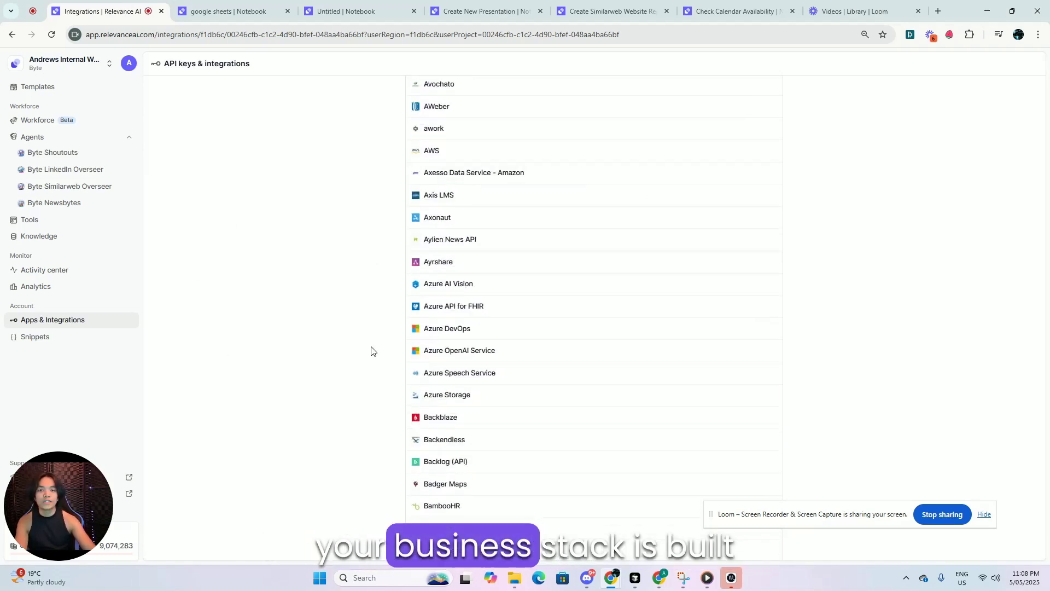
pyautogui.scroll(20, 499, 326)
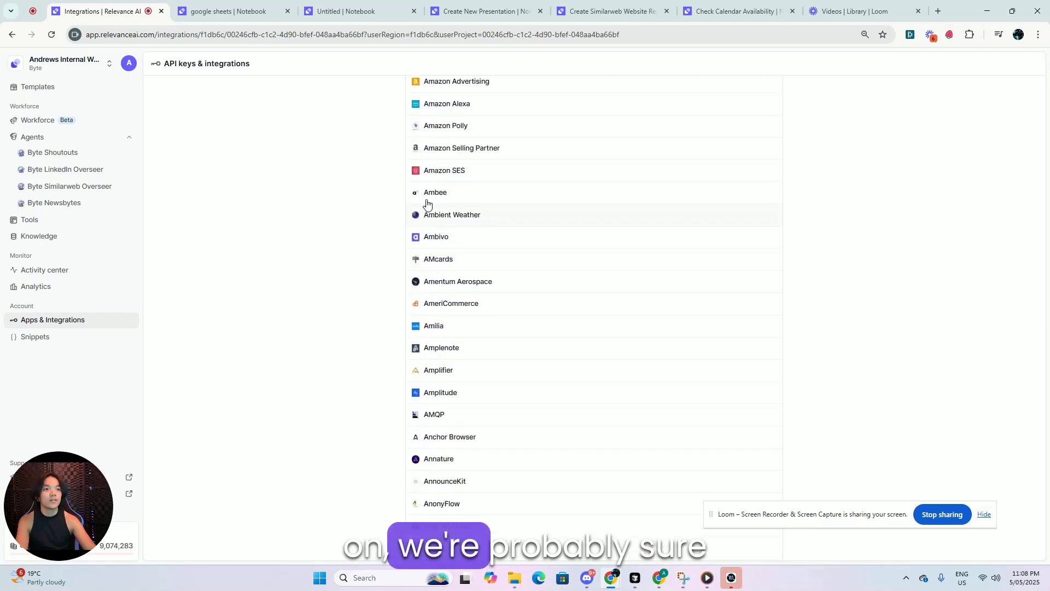
pyautogui.scroll(20, 394, 211)
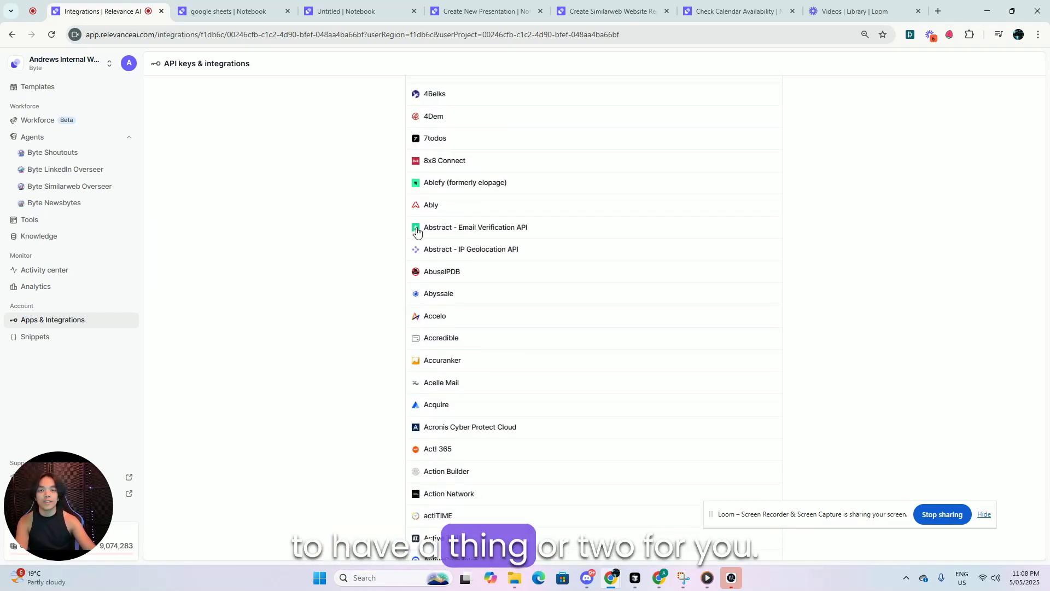
pyautogui.scroll(20, 461, 237)
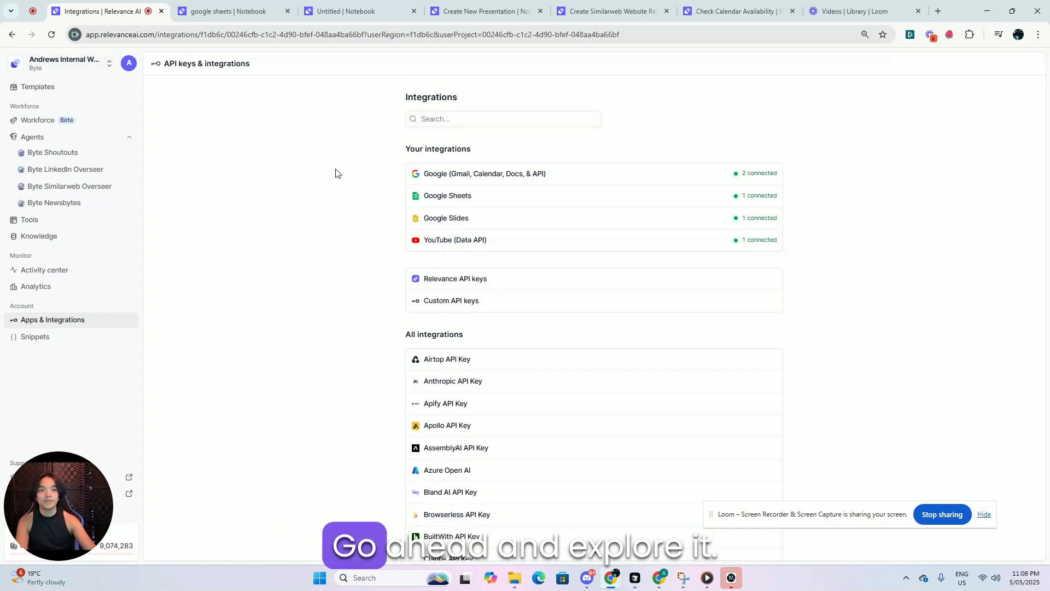
pyautogui.scroll(-5, 472, 340)
pyautogui.scroll(-15, 466, 229)
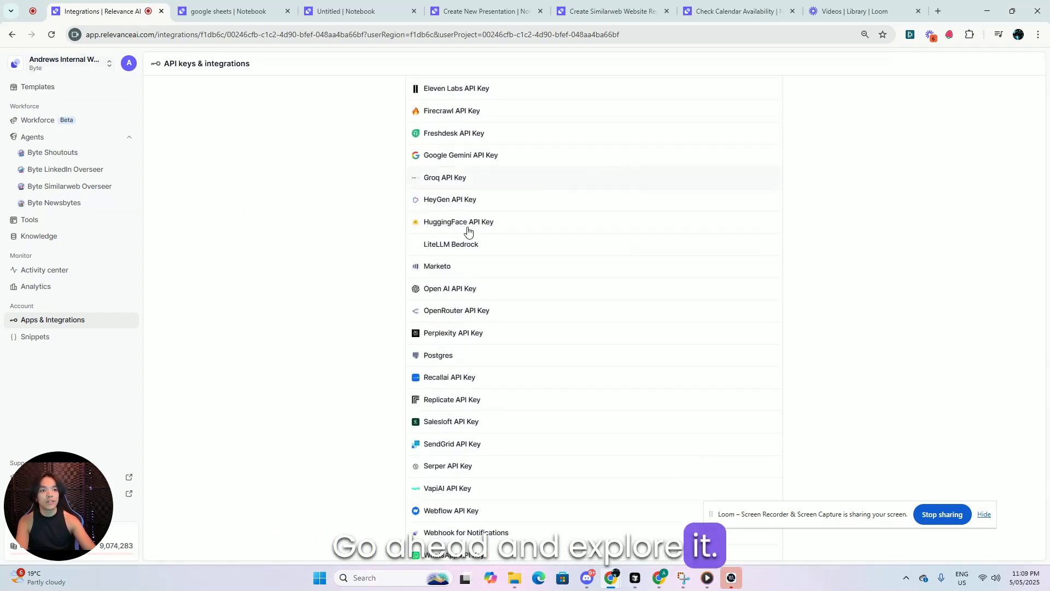